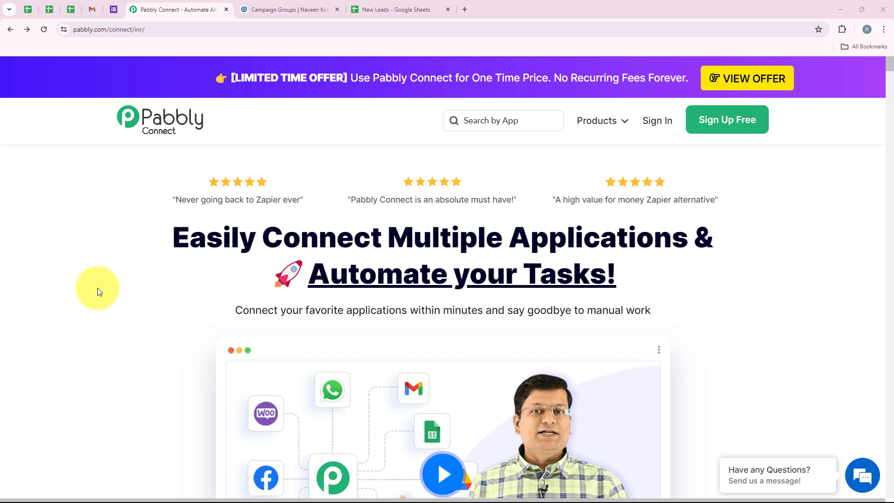
# Step: Sign in to the Pabbly account from the website
pyautogui.click(133, 30)
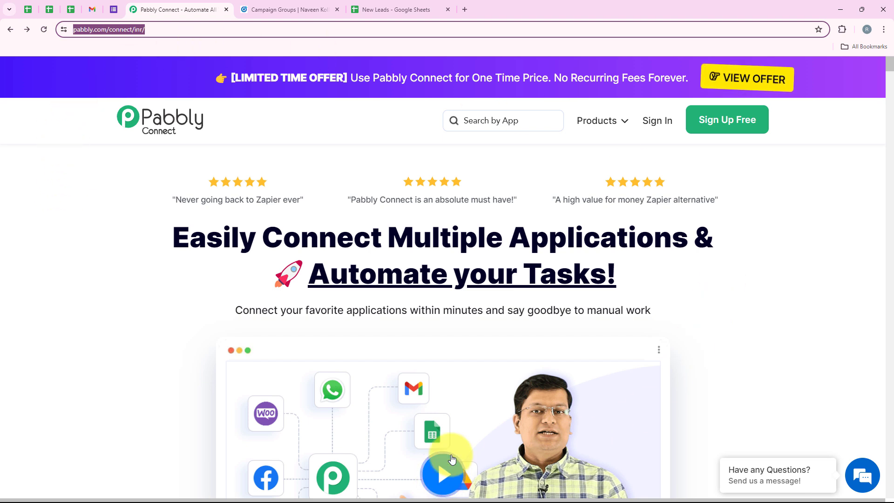
pyautogui.click(186, 200)
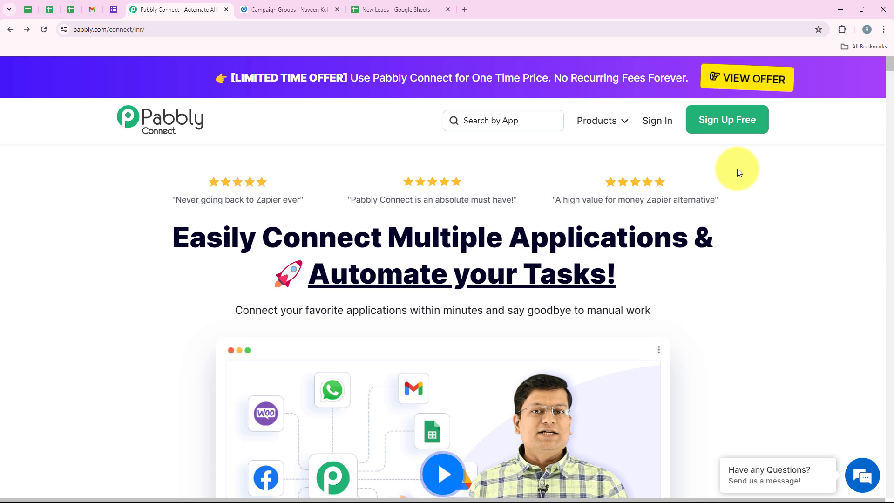
pyautogui.click(653, 135)
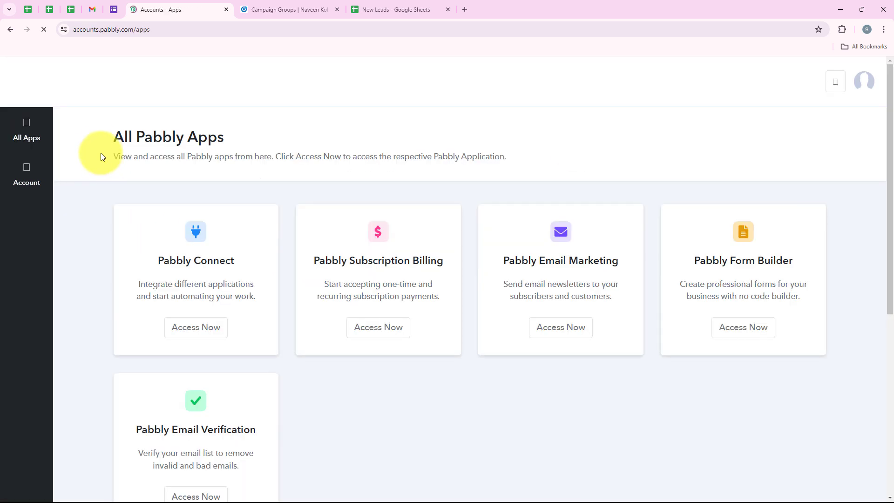
# Step: From All Pabbly Apps, open Pabbly Connect's dashboard in a new tab
pyautogui.moveTo(111, 137); pyautogui.dragTo(231, 138)
pyautogui.click(247, 133)
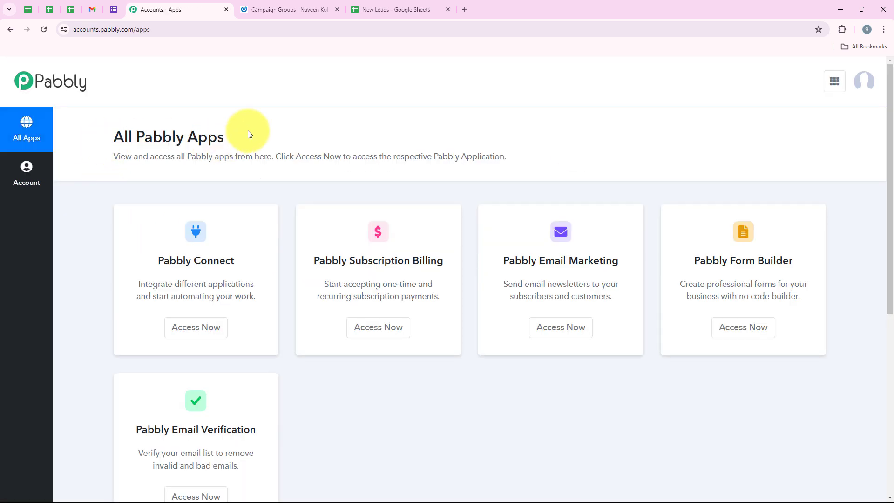
pyautogui.scroll(-2, 349, 326)
pyautogui.scroll(2, 356, 334)
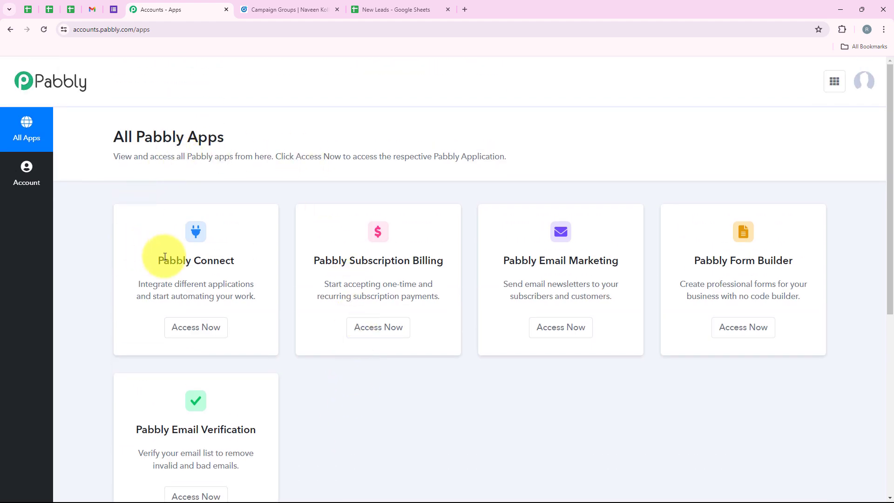
pyautogui.moveTo(155, 257); pyautogui.dragTo(236, 263)
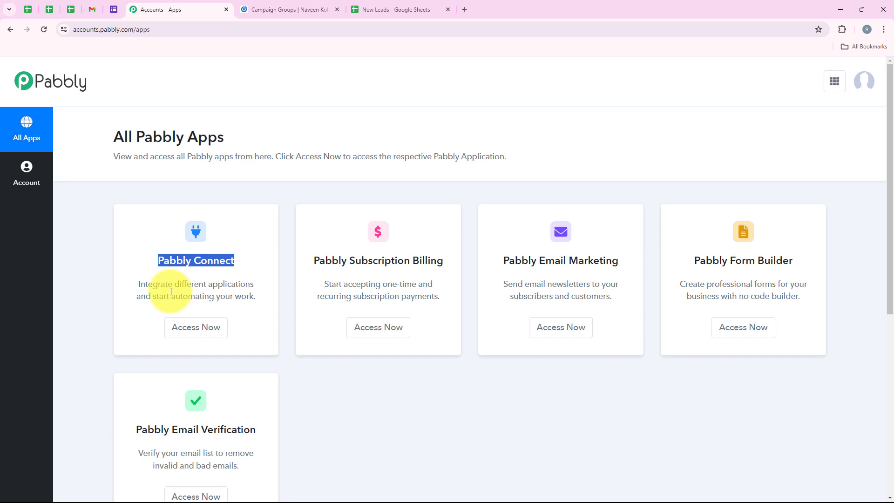
pyautogui.moveTo(173, 284); pyautogui.dragTo(255, 277)
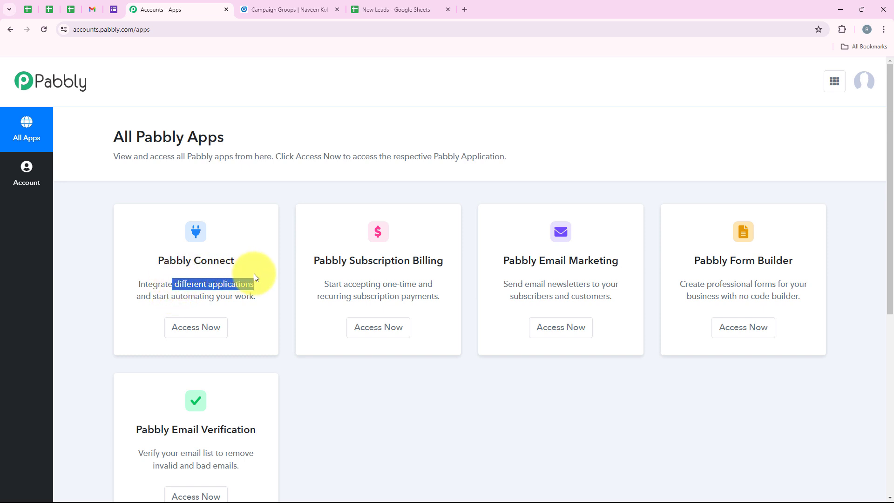
pyautogui.click(253, 276)
pyautogui.click(195, 328)
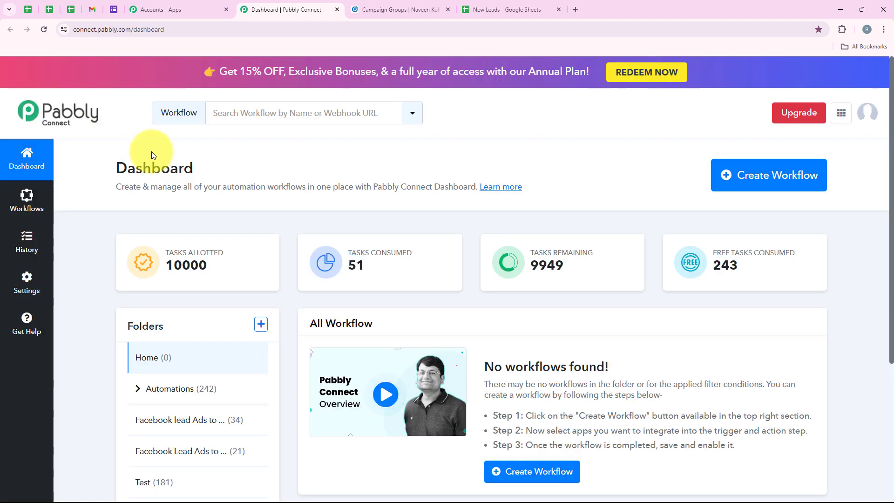
pyautogui.doubleClick(148, 159)
pyautogui.click(208, 155)
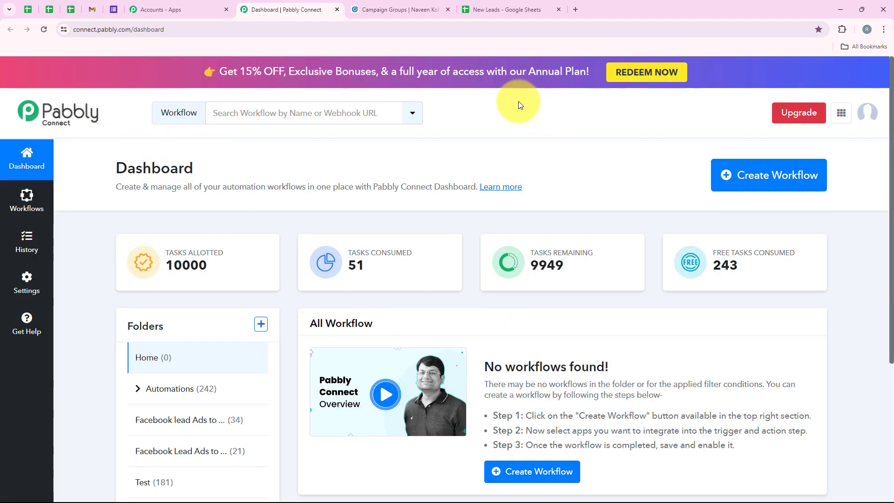
# Step: Create the workflow 'How to Add LinkedIn Leads to Google Sheets' in the Automations folder
pyautogui.click(731, 173)
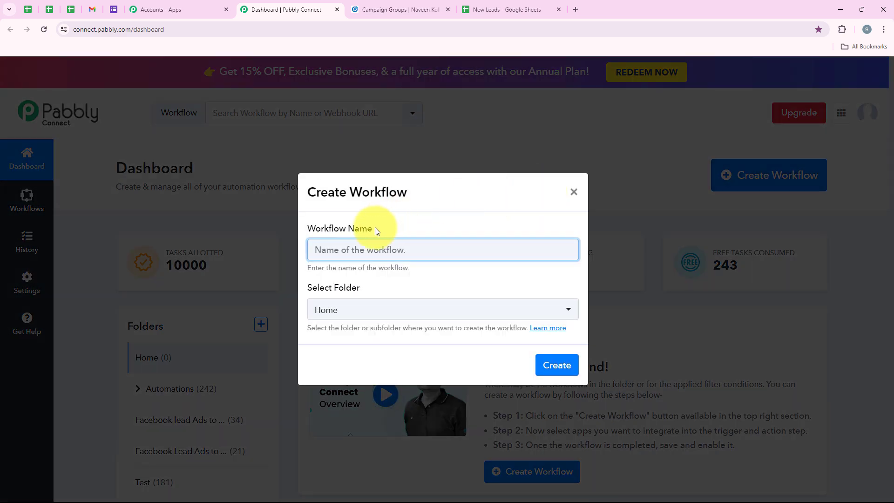
pyautogui.moveTo(375, 227); pyautogui.dragTo(309, 224)
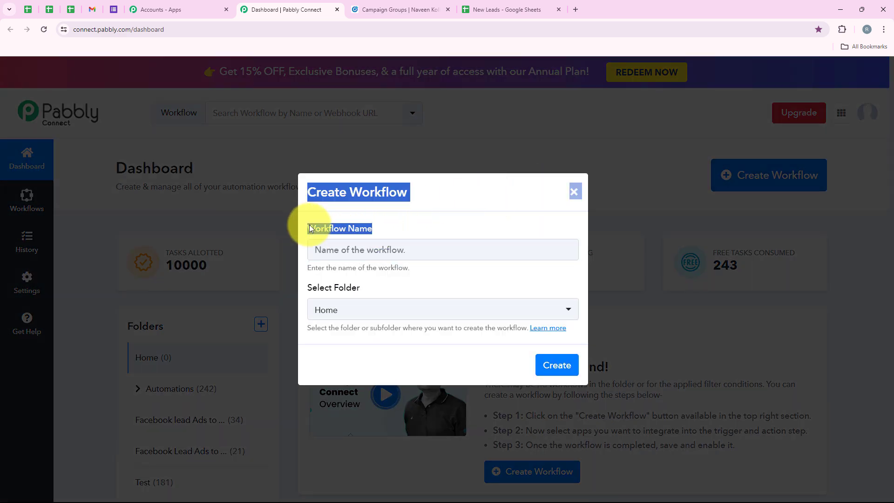
pyautogui.tripleClick(363, 288)
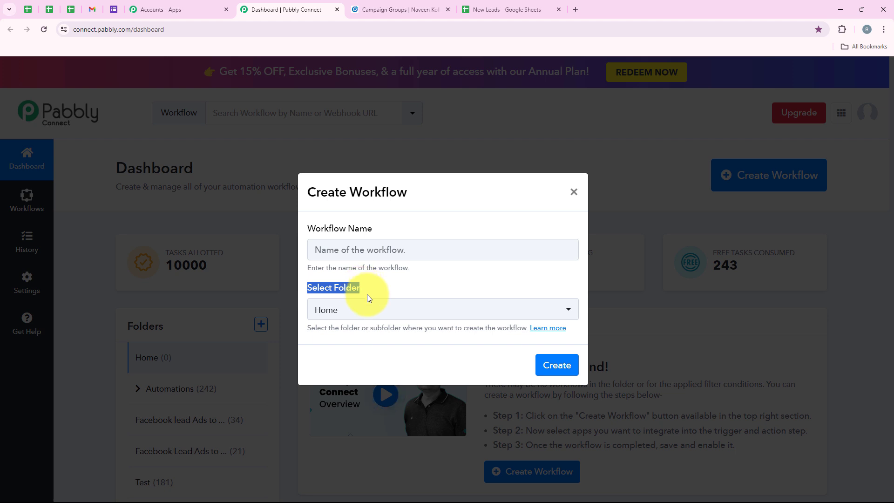
pyautogui.click(371, 308)
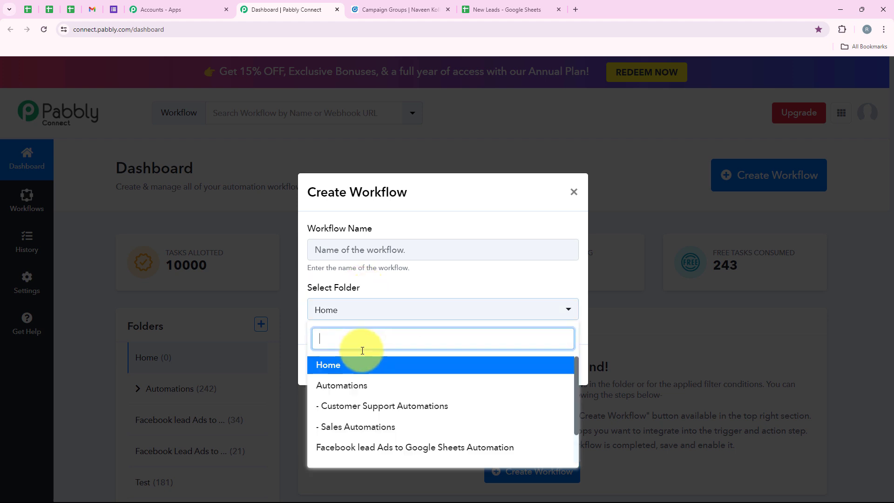
pyautogui.click(347, 387)
pyautogui.click(327, 243)
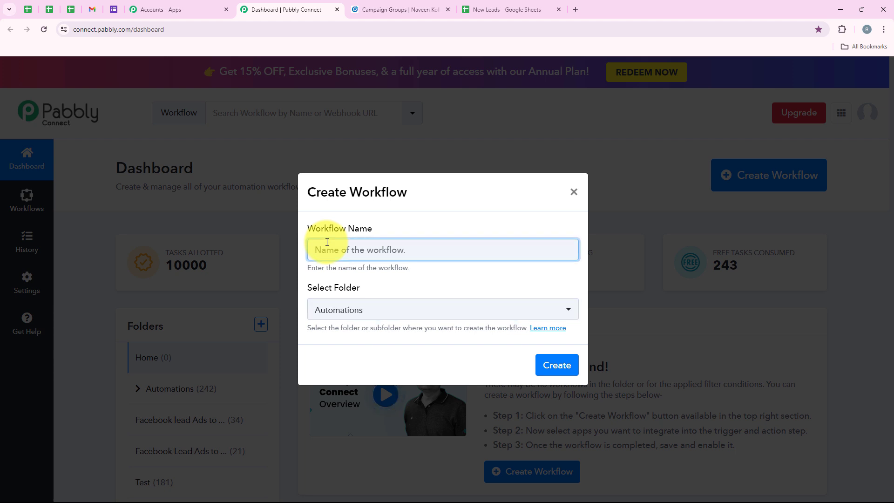
pyautogui.write('How to Add LinkedIn Leads to Google Sheets')
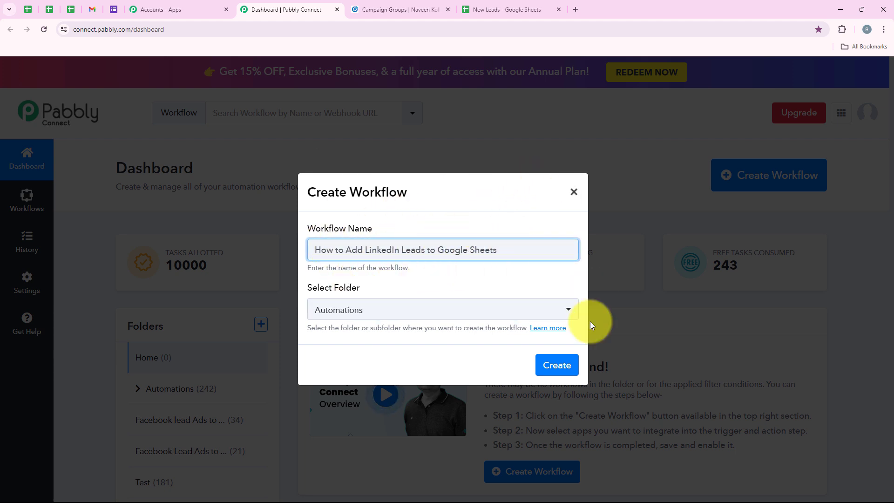
pyautogui.click(555, 373)
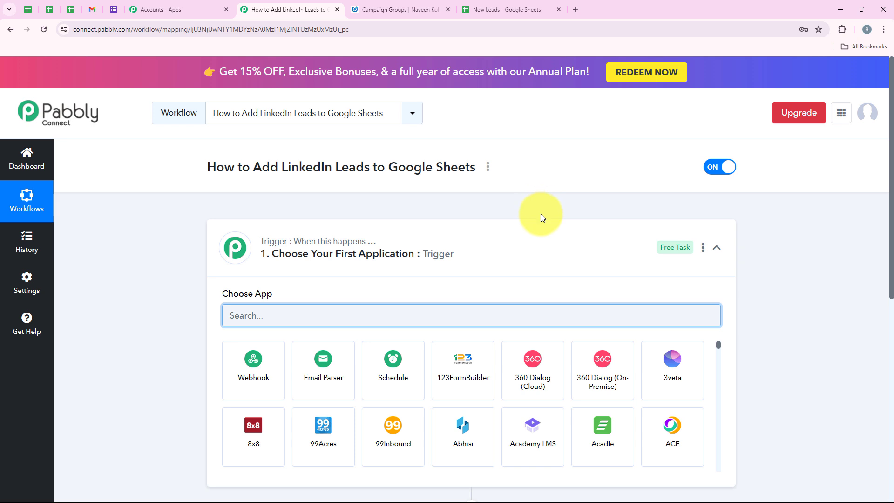
# Step: Search 'LinkedIn Lead' and pick LinkedIn Lead Gen Forms as the trigger app
pyautogui.click(545, 256)
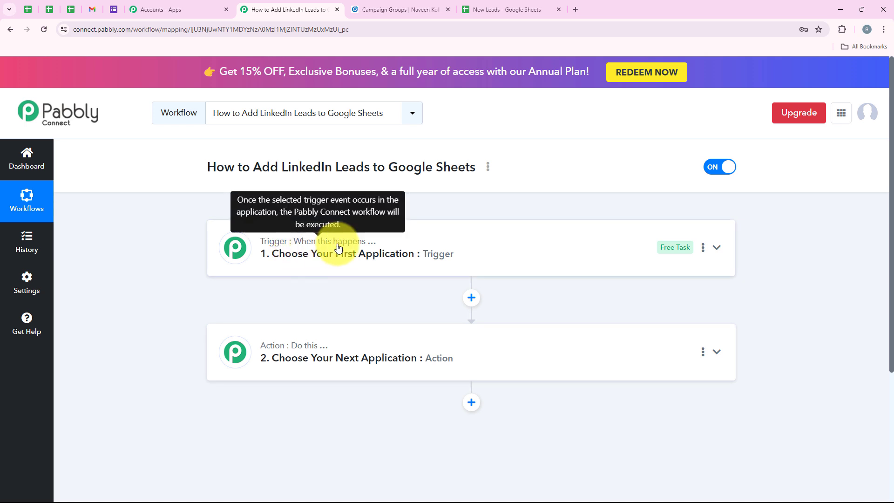
pyautogui.moveTo(292, 305)
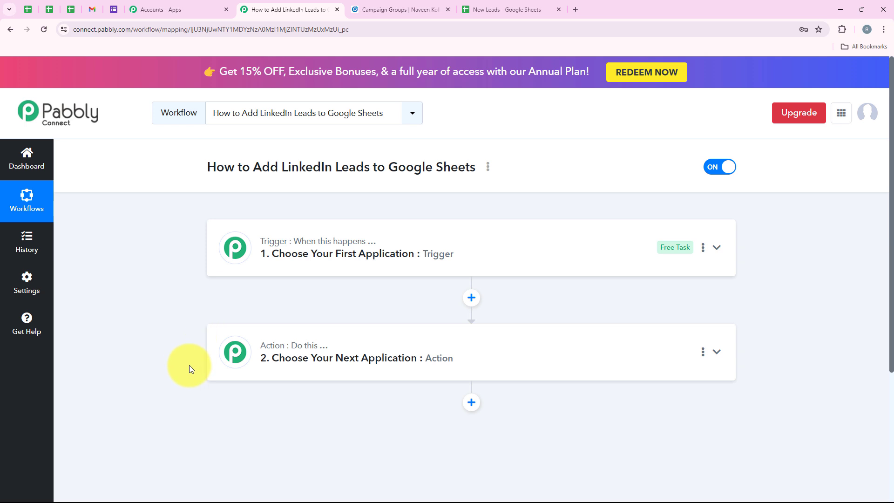
pyautogui.click(423, 272)
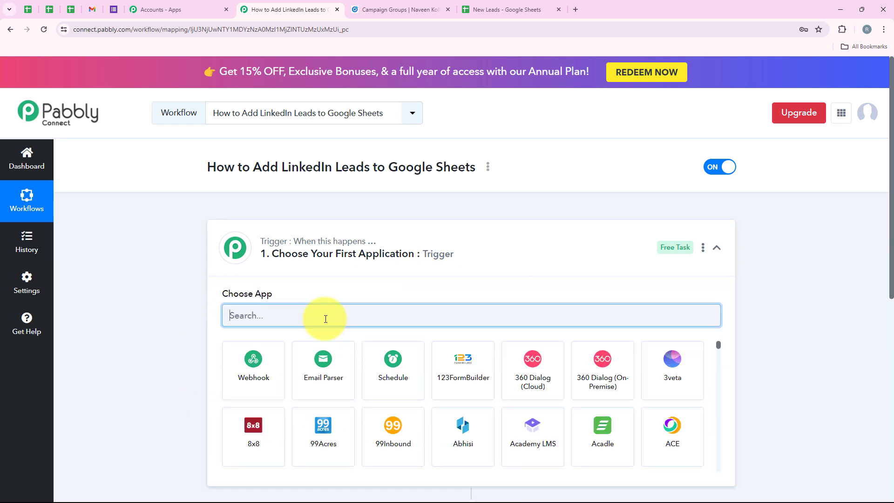
pyautogui.write('Link')
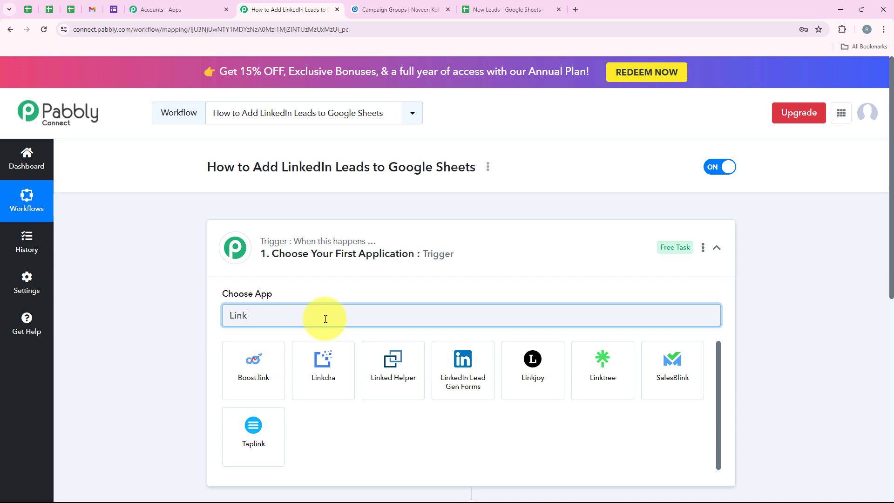
pyautogui.write('ed')
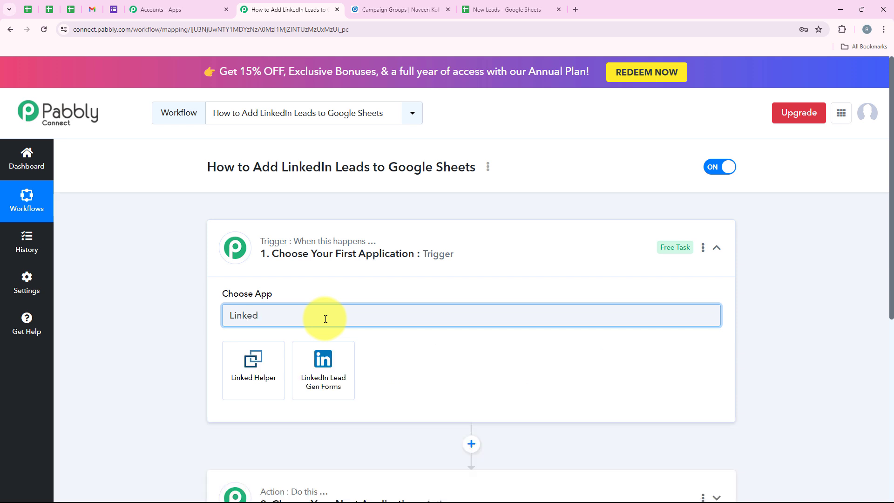
pyautogui.write('In')
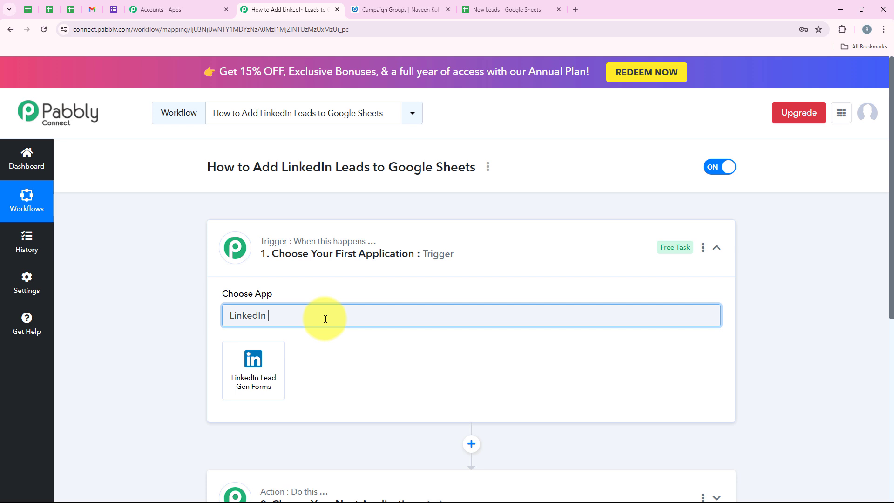
pyautogui.write(' Lead')
pyautogui.doubleClick(326, 319)
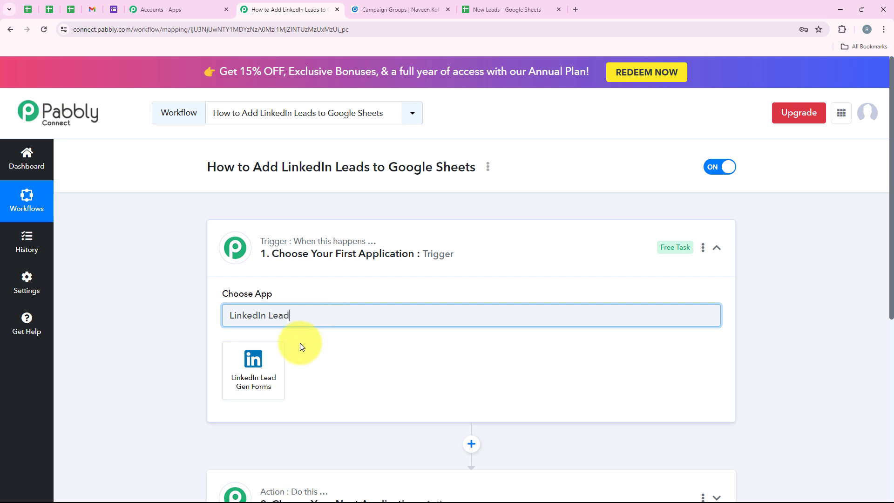
pyautogui.click(236, 390)
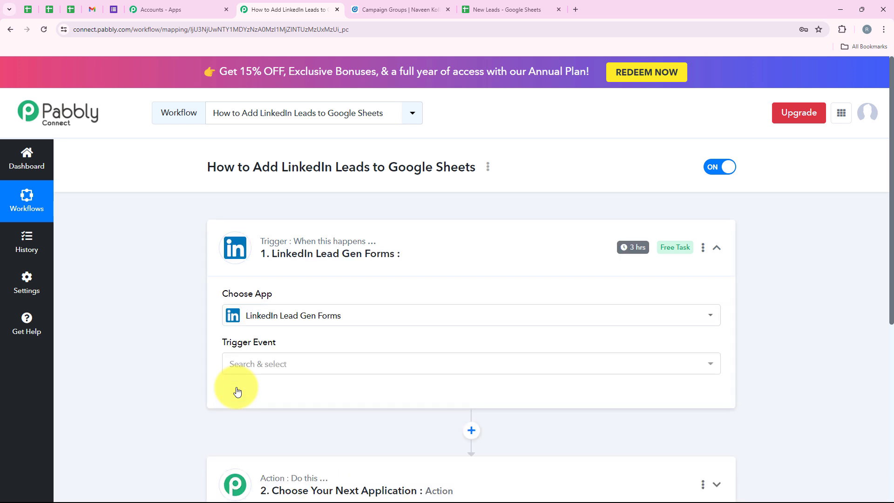
# Step: Set the trigger event to New Lead Gen Form Response
pyautogui.moveTo(215, 340); pyautogui.dragTo(291, 351)
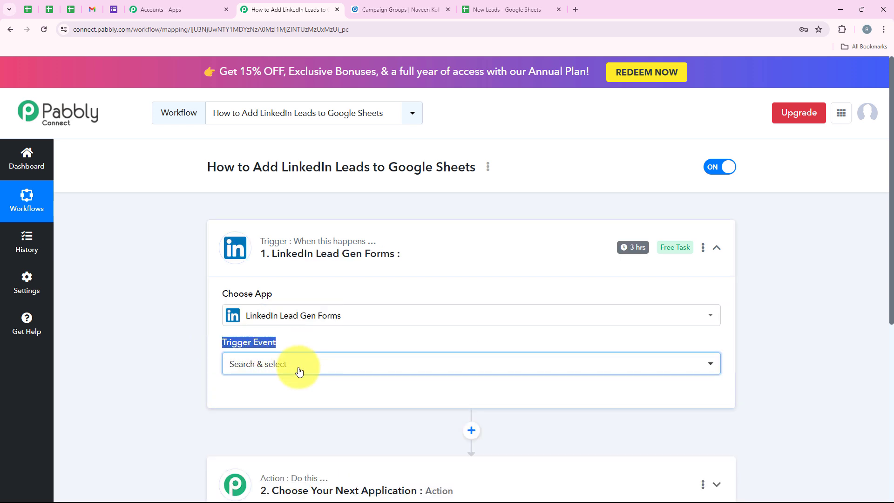
pyautogui.click(300, 365)
pyautogui.click(295, 420)
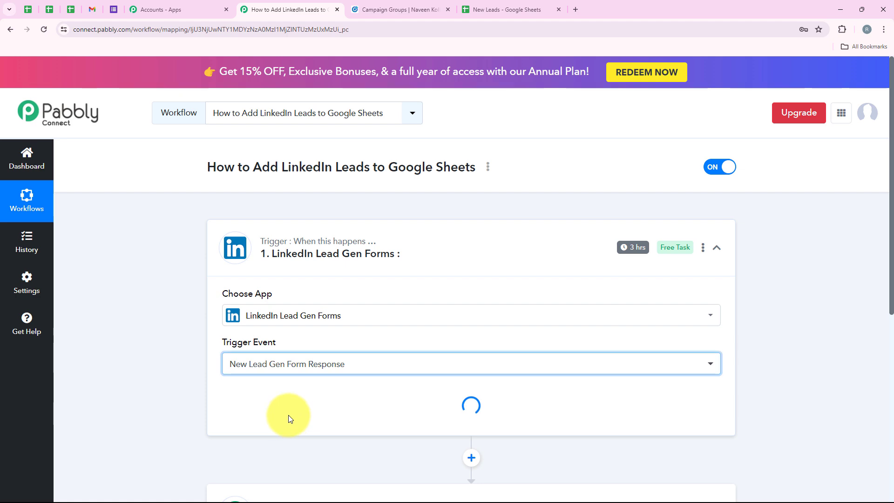
# Step: Add and authorise a new LinkedIn Lead Gen Forms connection
pyautogui.click(267, 406)
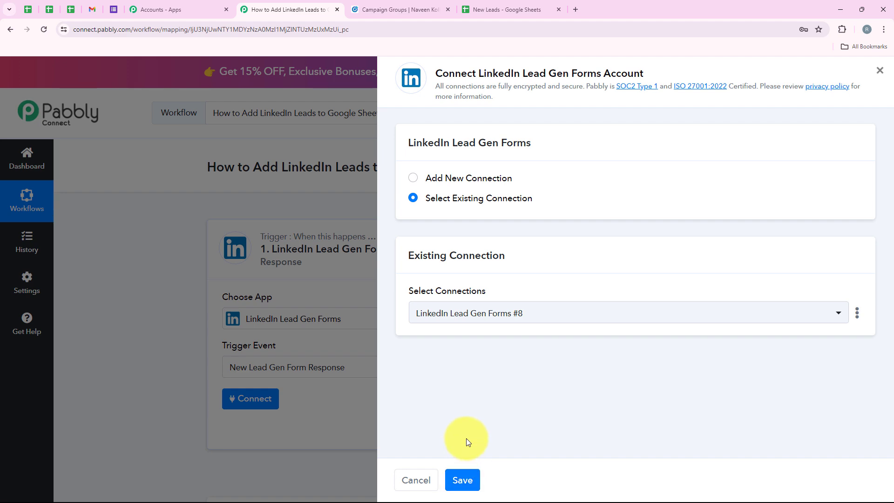
pyautogui.click(482, 178)
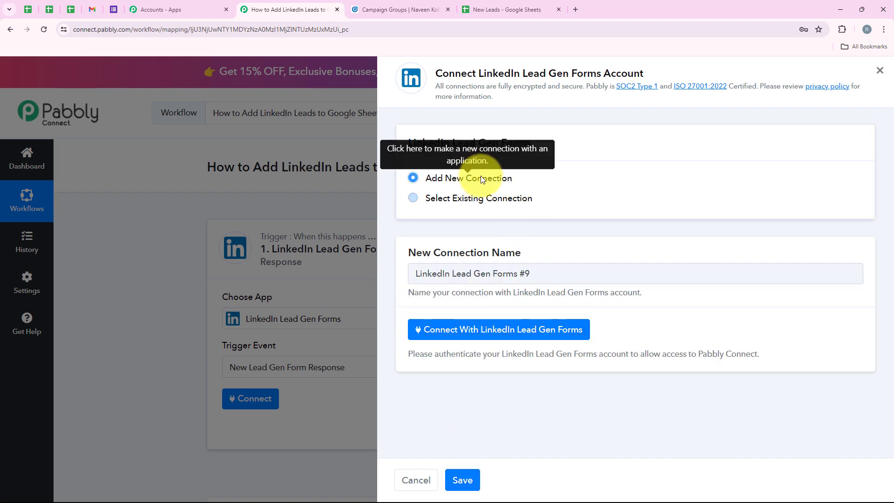
pyautogui.click(508, 332)
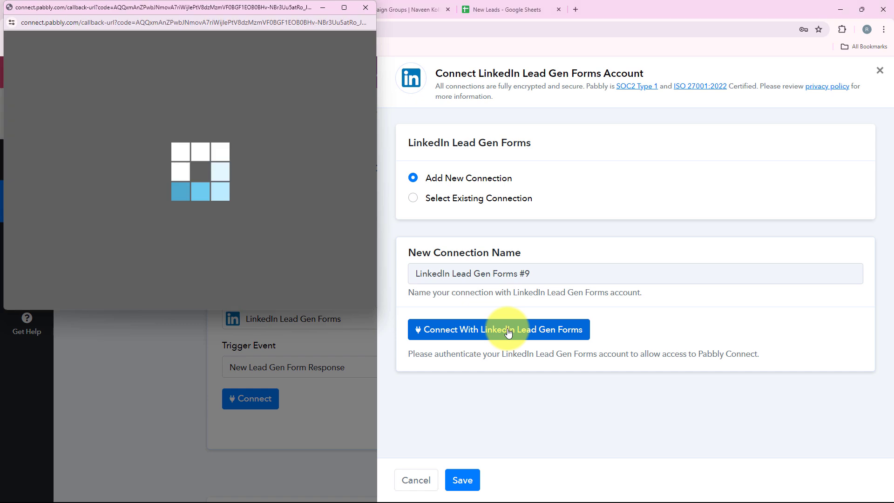
pyautogui.scroll(-3, 640, 251)
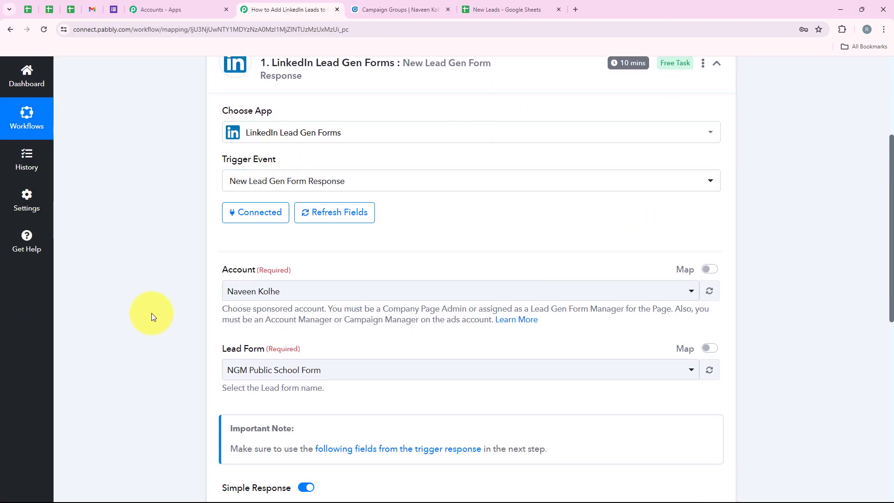
# Step: Choose the sponsored ad account for the trigger
pyautogui.scroll(2, 449, 260)
pyautogui.scroll(-2, 473, 298)
pyautogui.scroll(1, 476, 289)
pyautogui.scroll(3, 476, 289)
pyautogui.scroll(-3, 475, 285)
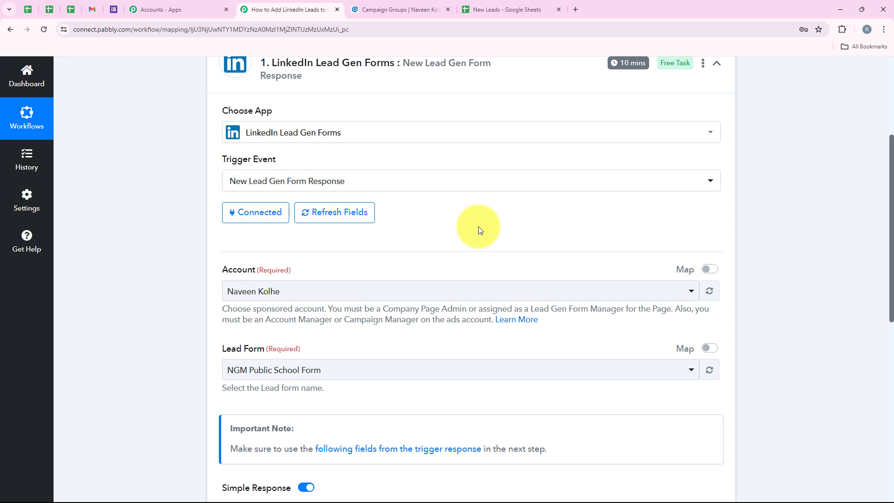
pyautogui.scroll(-2, 478, 230)
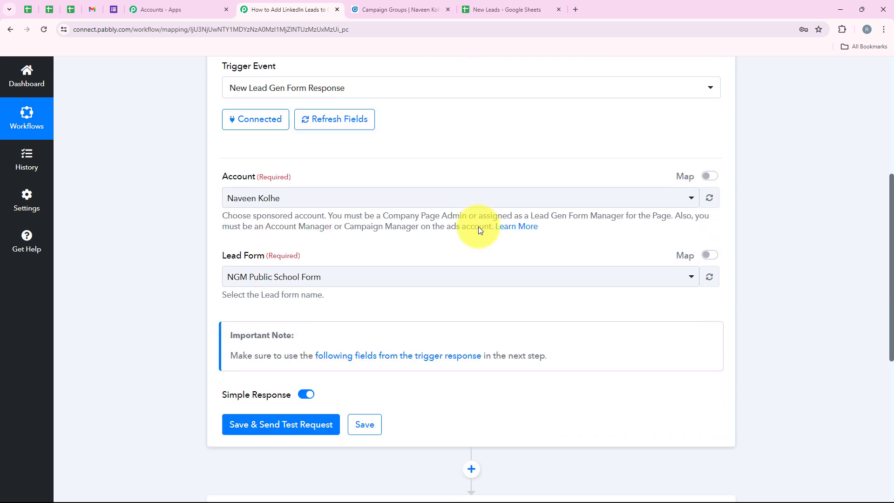
pyautogui.click(261, 197)
pyautogui.click(355, 256)
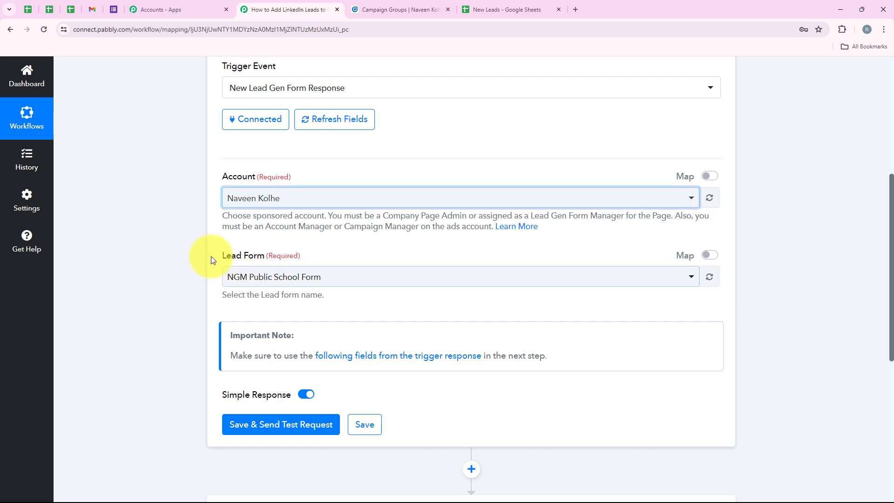
# Step: Change the Lead Form to Sample LeadGen Form
pyautogui.moveTo(220, 257); pyautogui.dragTo(264, 256)
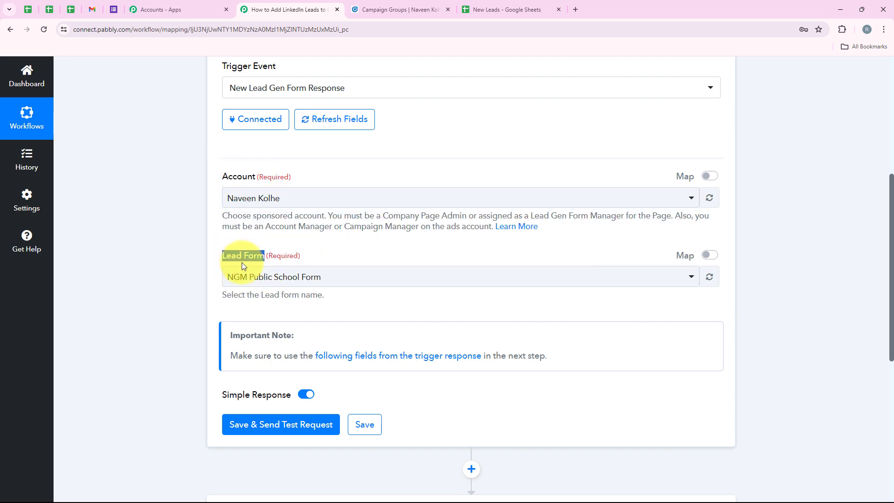
pyautogui.click(262, 277)
pyautogui.scroll(-4, 379, 239)
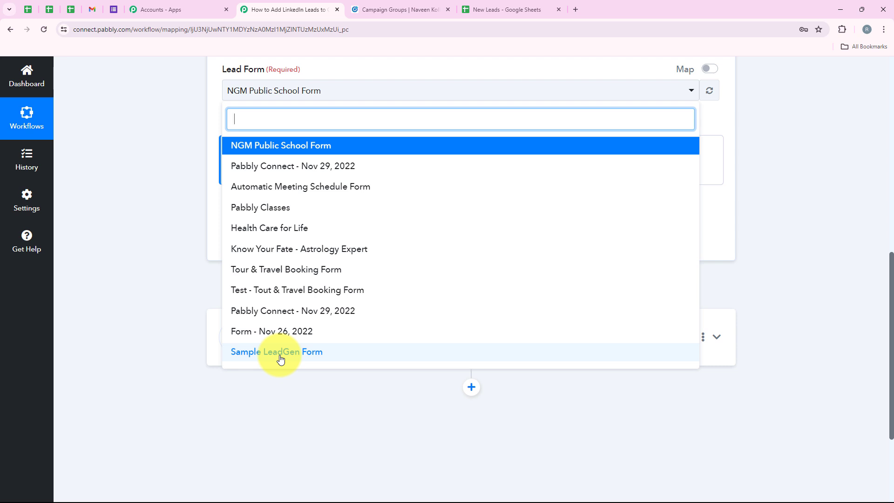
pyautogui.click(280, 358)
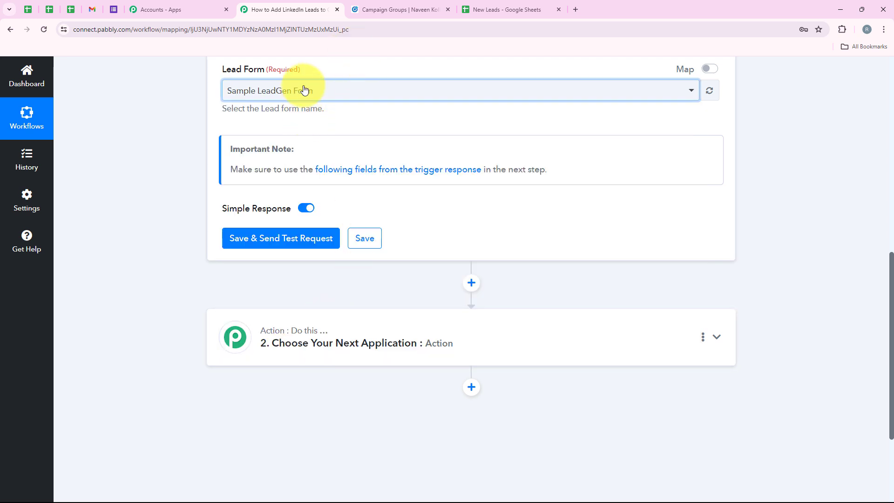
pyautogui.click(299, 91)
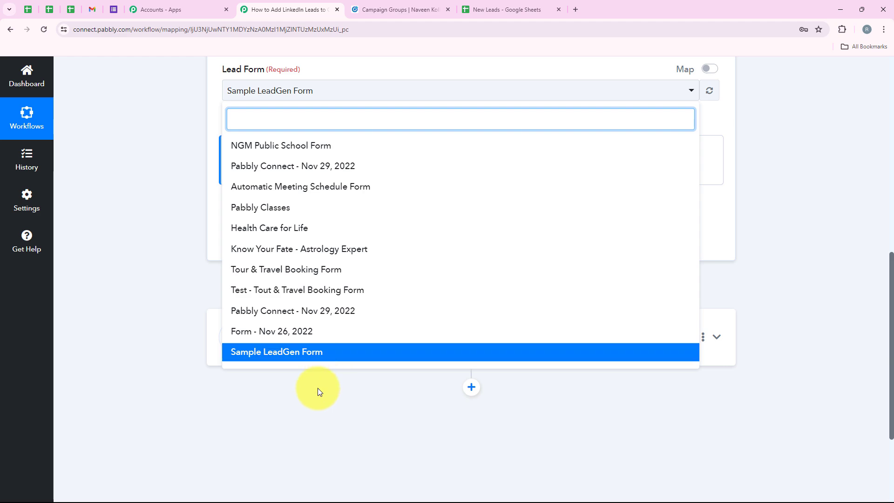
pyautogui.click(303, 401)
pyautogui.scroll(4, 380, 272)
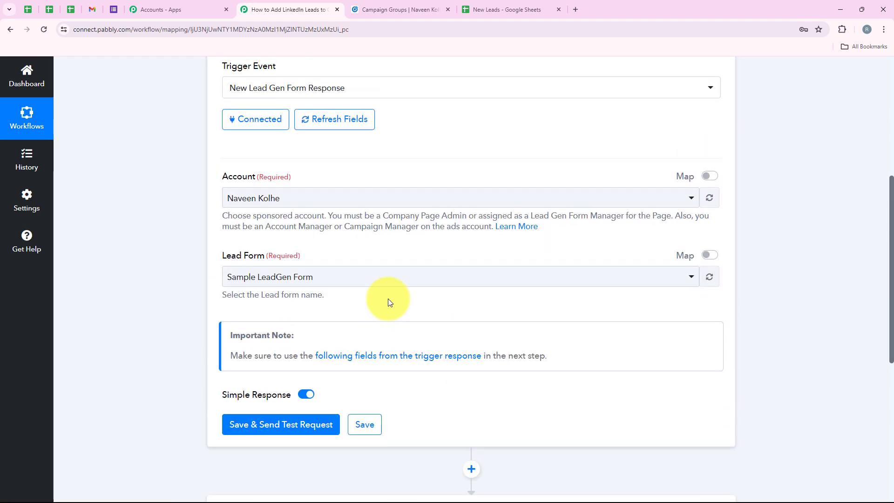
# Step: Review the trigger settings, then switch to the LinkedIn Campaign Manager campaign groups tab
pyautogui.click(238, 284)
pyautogui.scroll(2, 321, 299)
pyautogui.scroll(4, 320, 299)
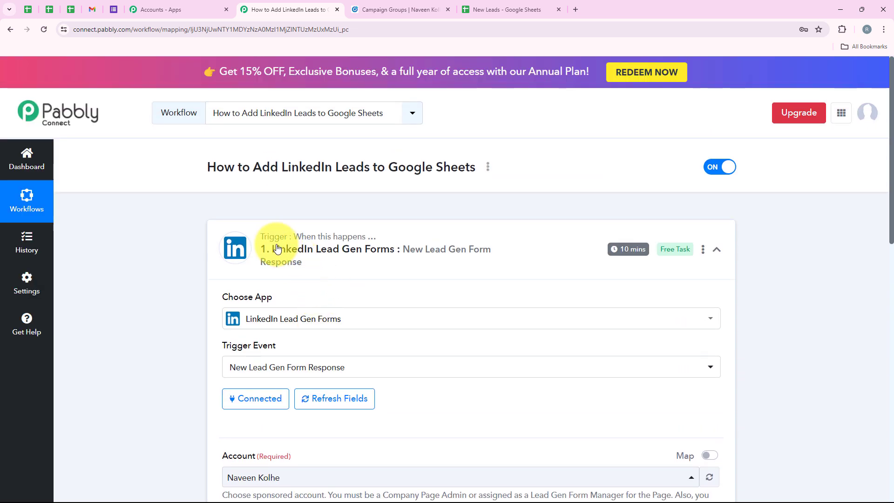
pyautogui.moveTo(642, 251)
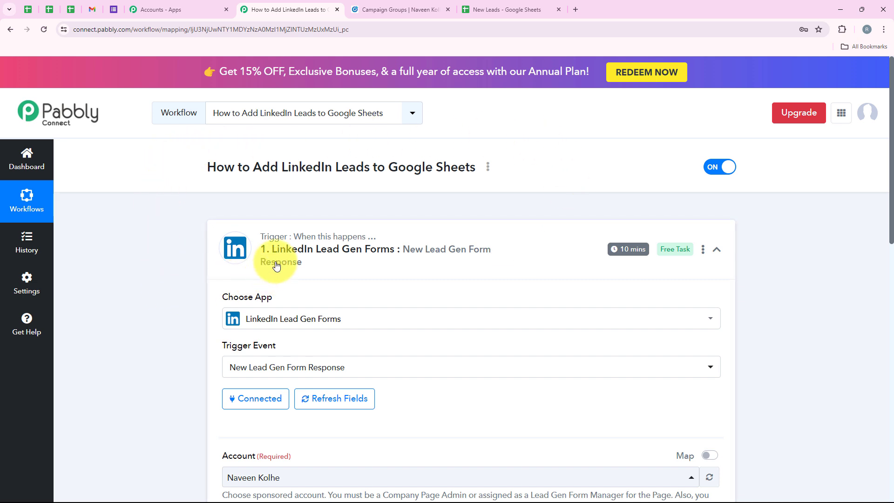
pyautogui.moveTo(612, 250)
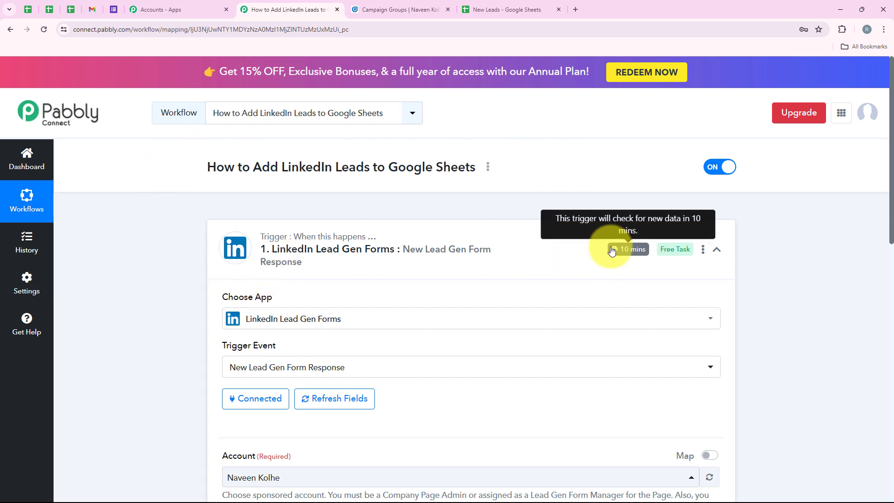
pyautogui.scroll(-4, 200, 280)
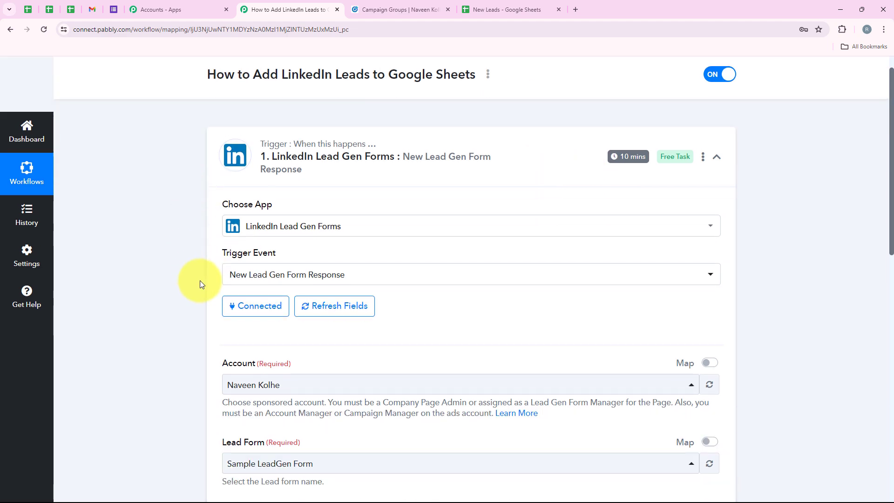
pyautogui.scroll(-2, 199, 281)
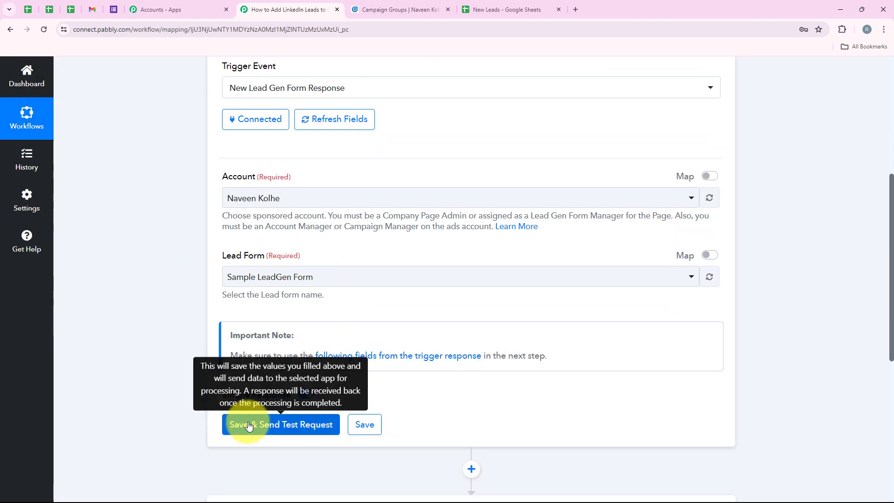
pyautogui.scroll(6, 248, 426)
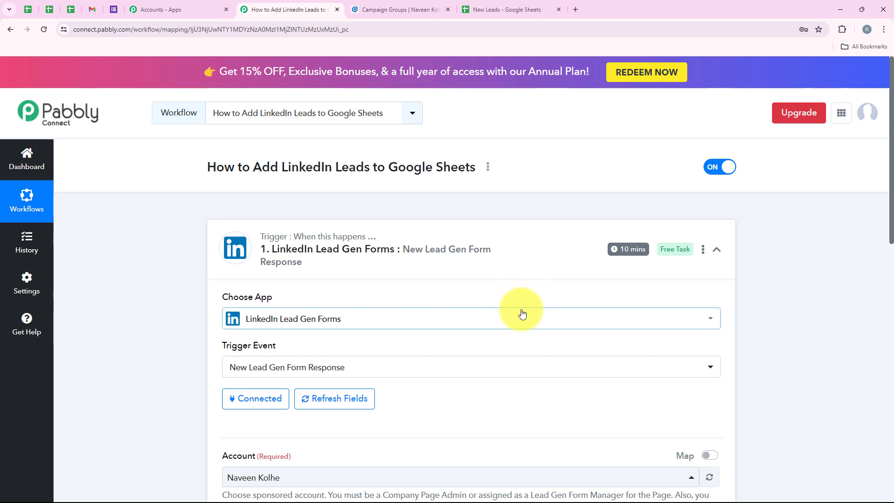
pyautogui.scroll(-8, 521, 313)
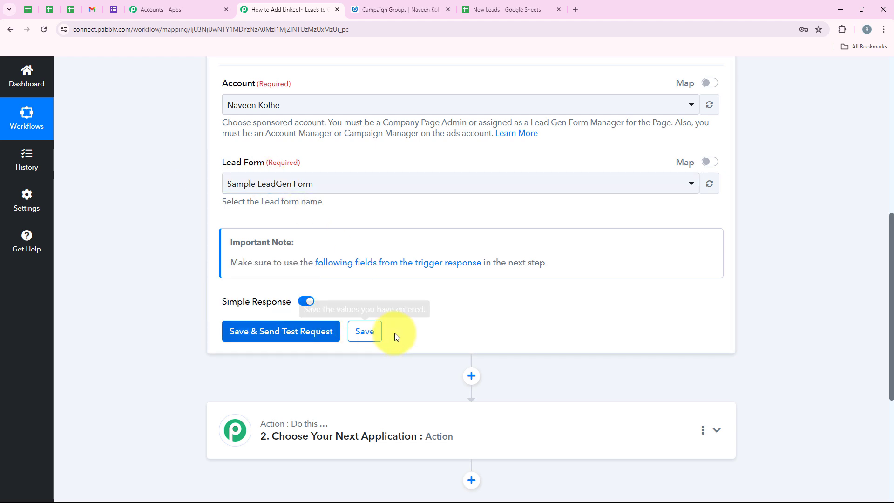
pyautogui.scroll(8, 389, 331)
pyautogui.scroll(-4, 279, 264)
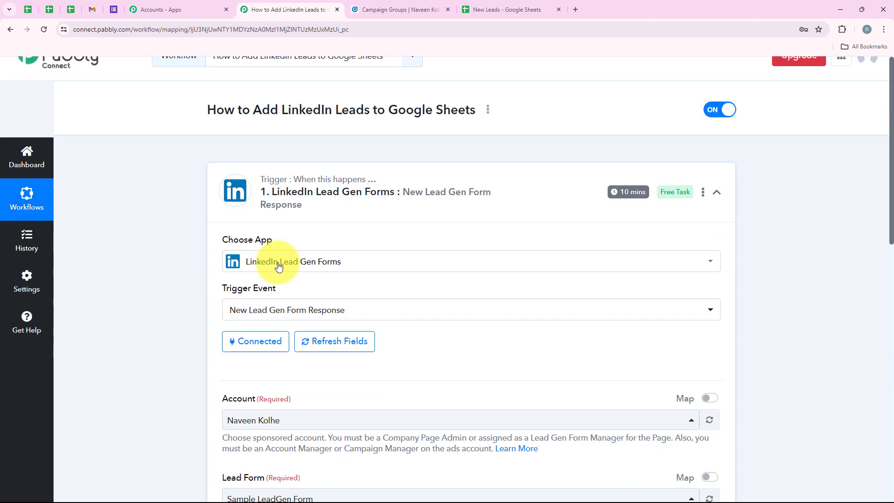
pyautogui.scroll(5, 310, 304)
pyautogui.click(395, 9)
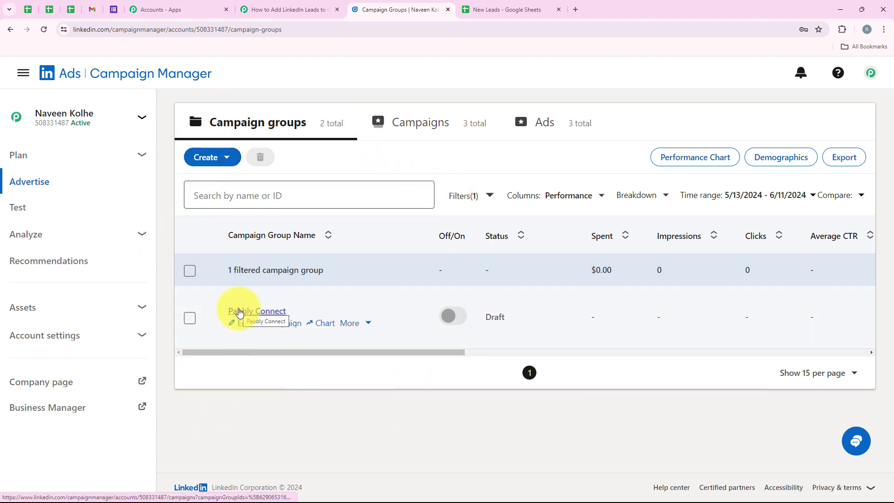
# Step: Open the Pabbly Connect campaign group and preview the 'We Offer SEO & Digital Marketing Services' ad
pyautogui.click(239, 311)
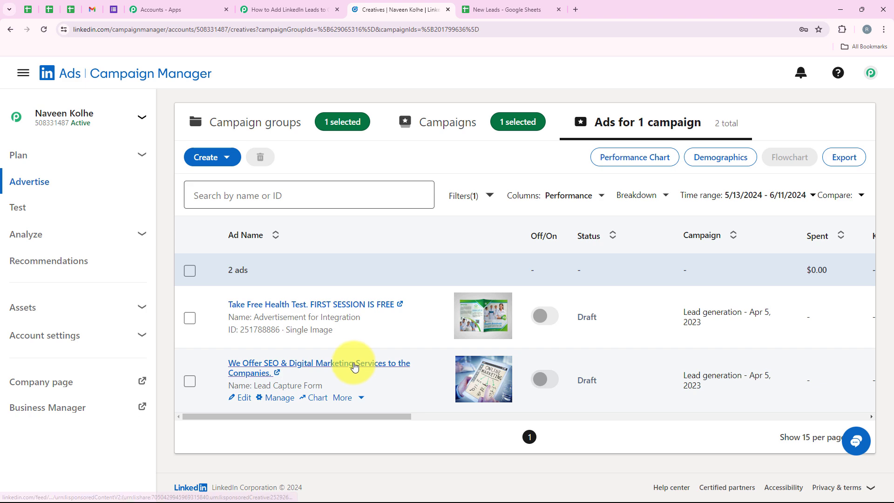
pyautogui.click(354, 368)
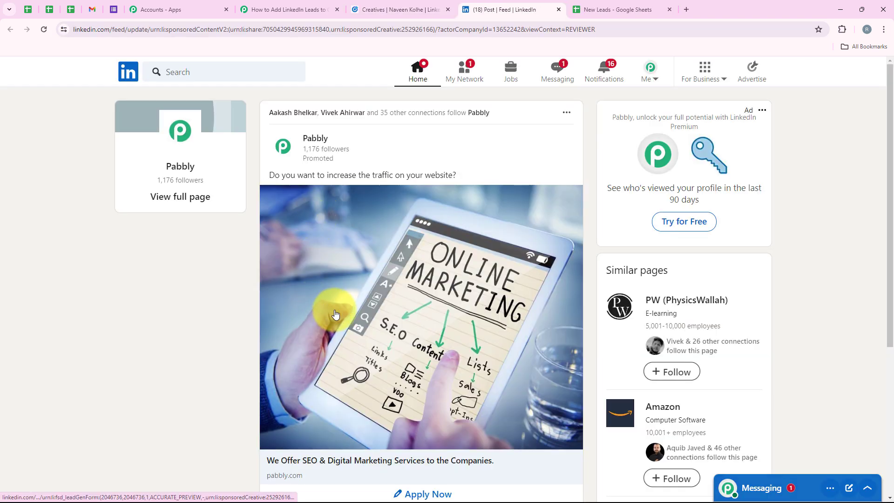
pyautogui.scroll(-2, 349, 309)
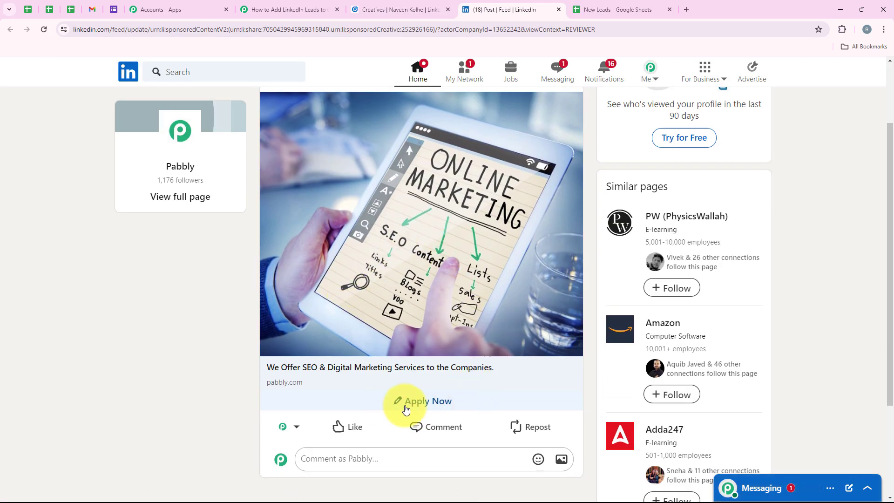
# Step: Open the ad's Apply Now lead form and check its email and phone fields
pyautogui.click(458, 402)
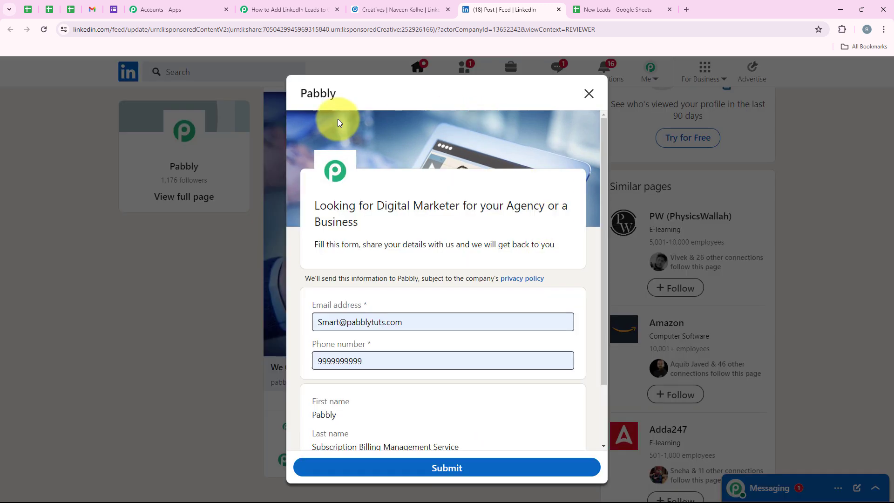
pyautogui.scroll(-2, 393, 319)
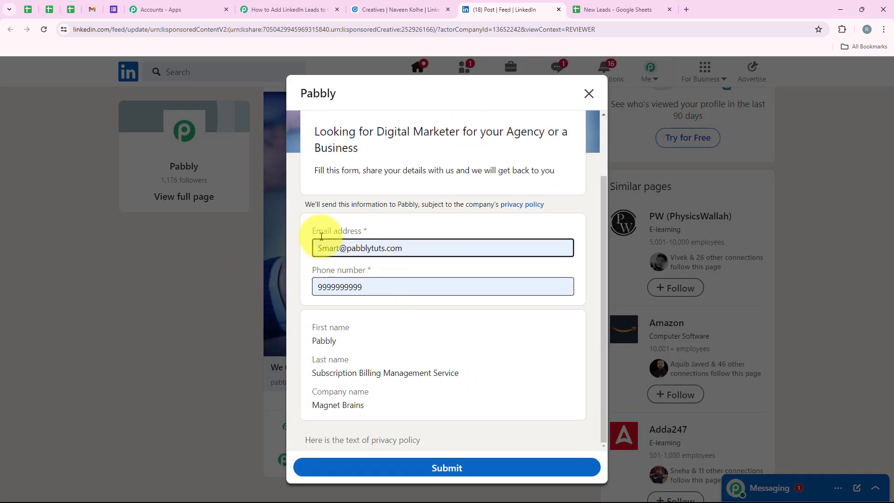
pyautogui.moveTo(310, 231); pyautogui.dragTo(368, 233)
pyautogui.moveTo(308, 275); pyautogui.dragTo(374, 274)
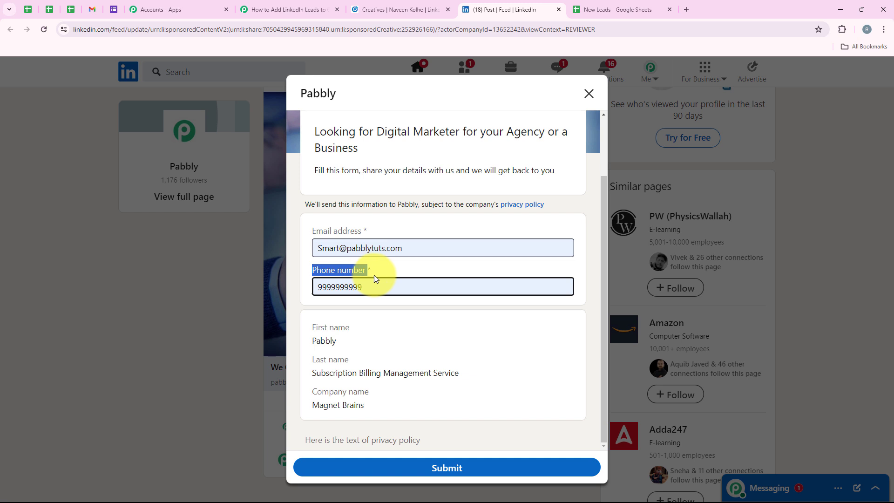
pyautogui.click(373, 348)
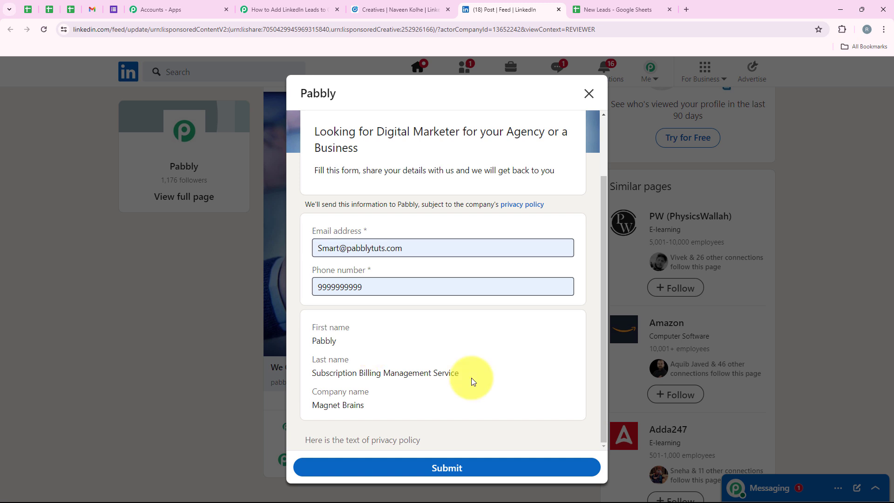
pyautogui.scroll(2, 472, 378)
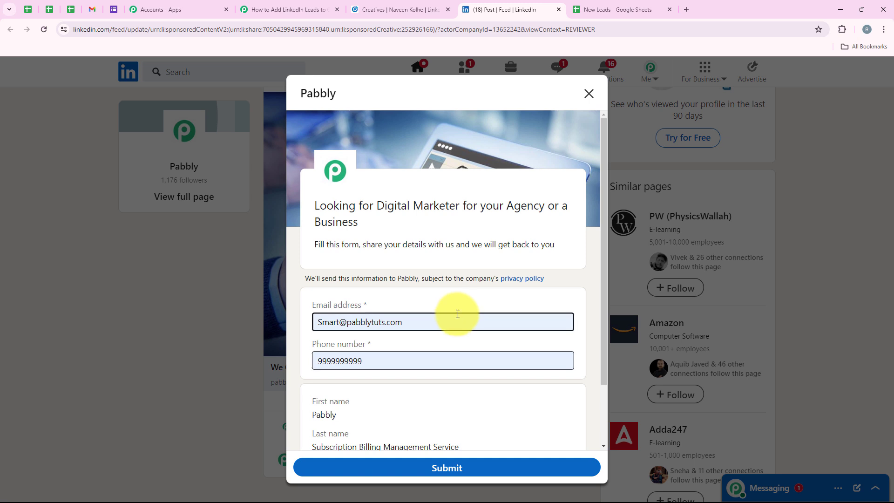
# Step: Replace the prefilled email and phone number with new test values
pyautogui.moveTo(448, 325); pyautogui.dragTo(294, 321)
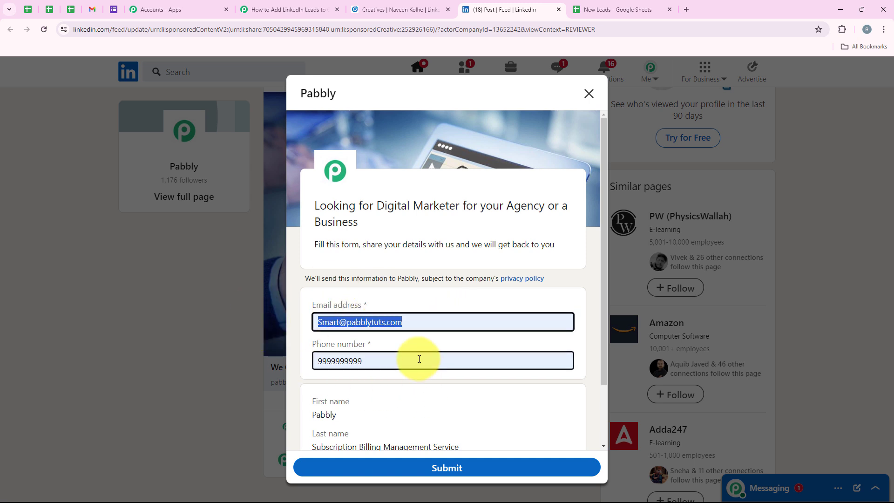
pyautogui.press('BackSpace')
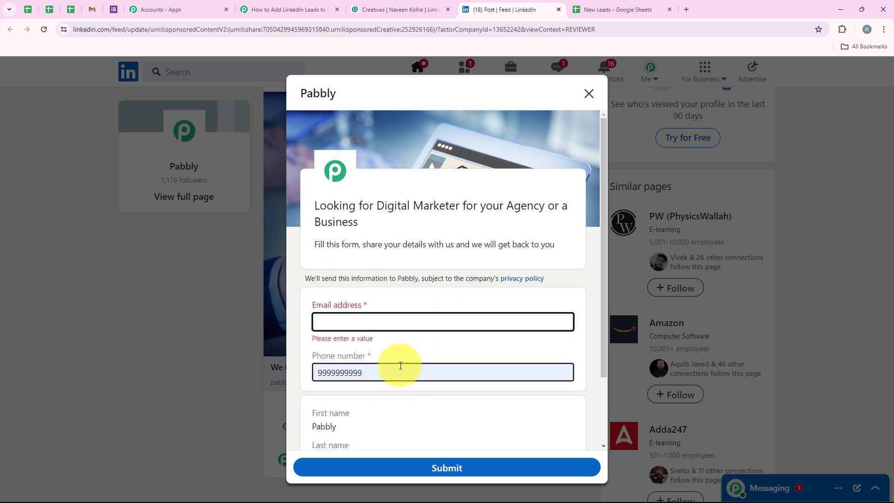
pyautogui.moveTo(400, 366); pyautogui.dragTo(294, 364)
pyautogui.press('BackSpace')
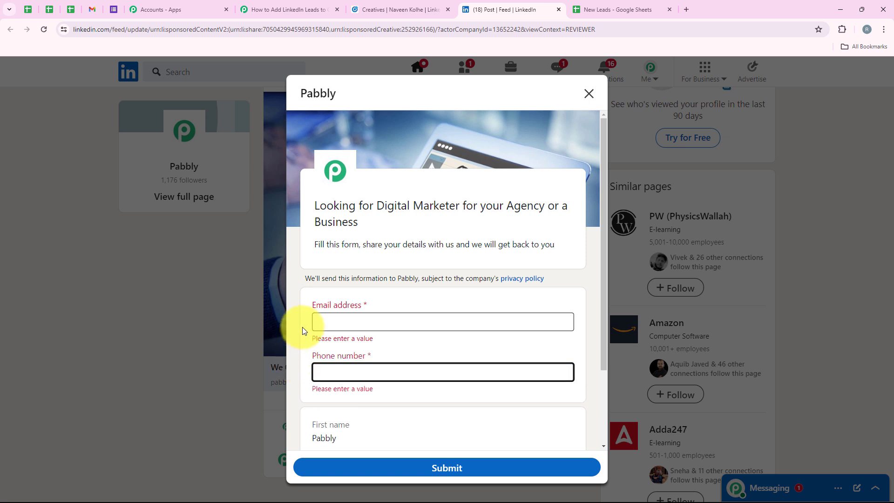
pyautogui.click(372, 327)
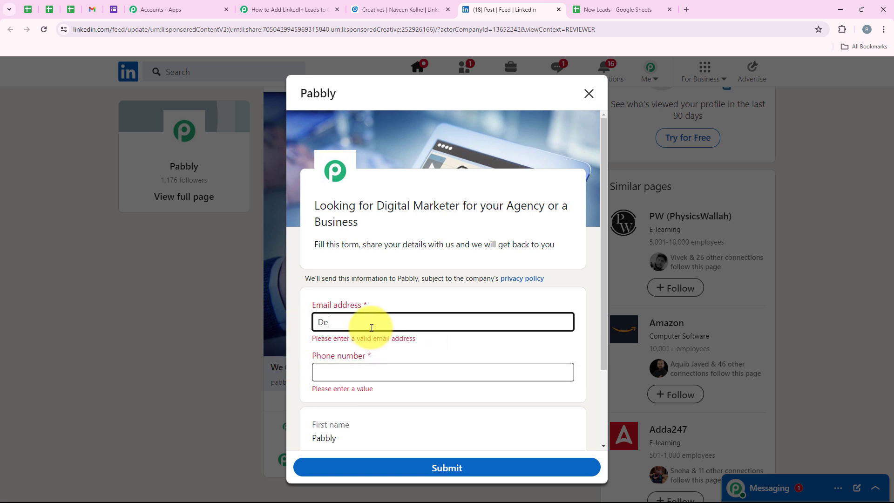
pyautogui.click(370, 361)
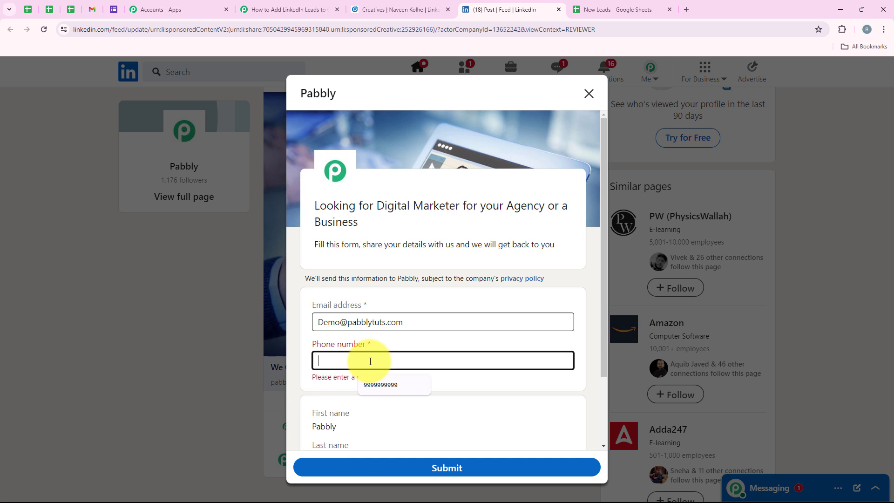
pyautogui.write('88888888888')
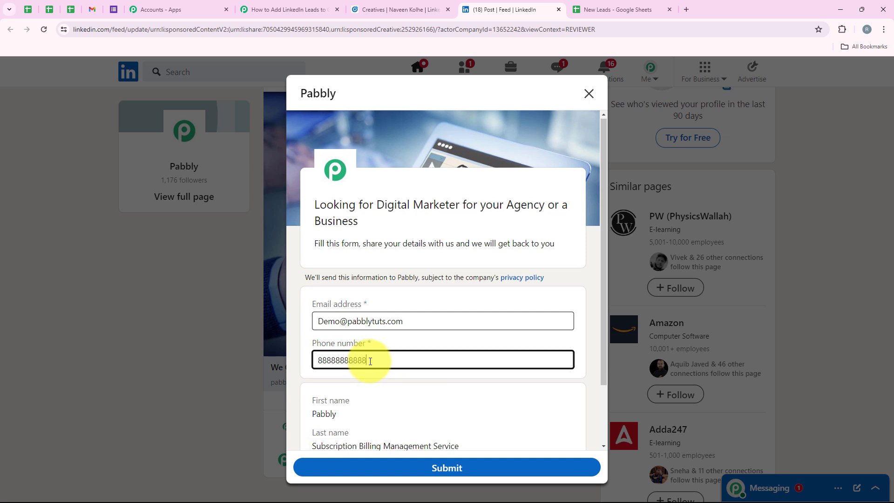
# Step: Submit the test lead and return to the Pabbly Connect workflow
pyautogui.scroll(-2, 396, 344)
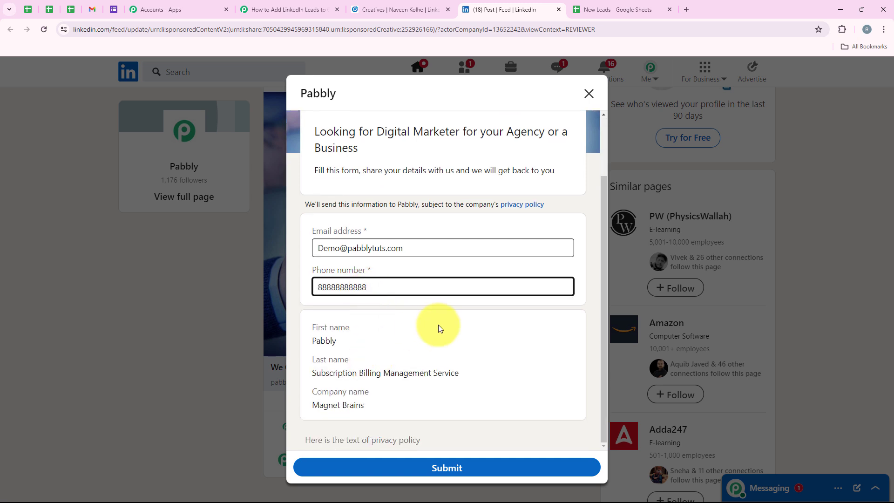
pyautogui.click(514, 465)
pyautogui.scroll(2, 300, 210)
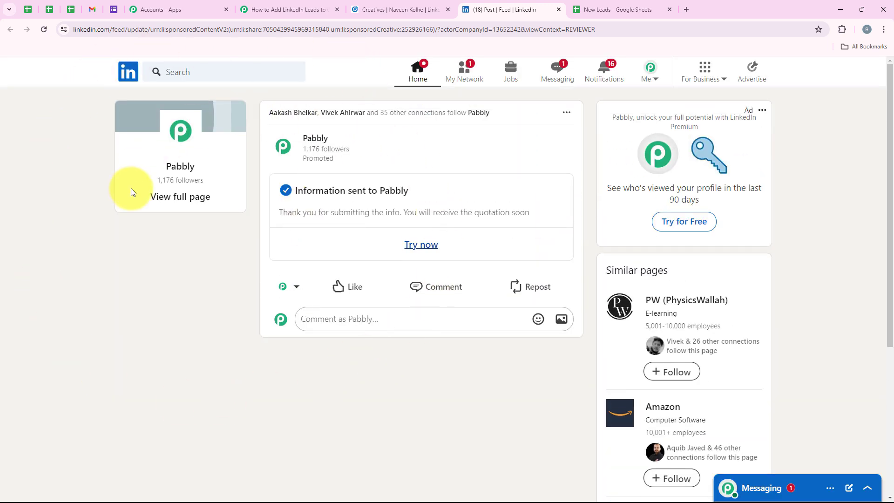
pyautogui.click(257, 4)
pyautogui.scroll(-5, 371, 409)
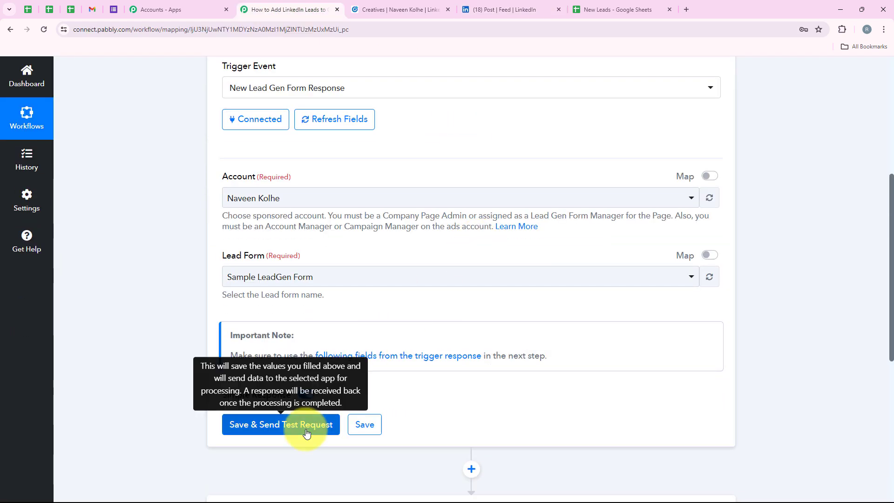
# Step: Fetch test Response A and review the lead's phone, first name and last name values
pyautogui.click(306, 432)
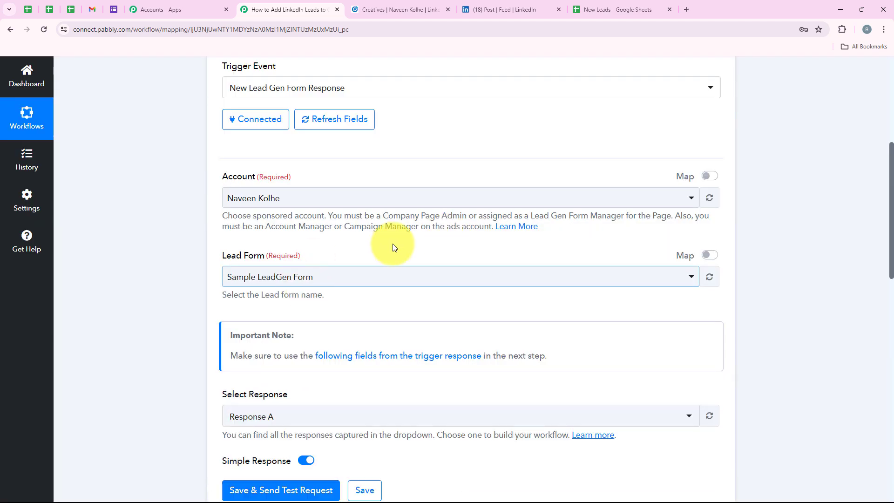
pyautogui.scroll(-4, 397, 244)
pyautogui.scroll(-10, 471, 191)
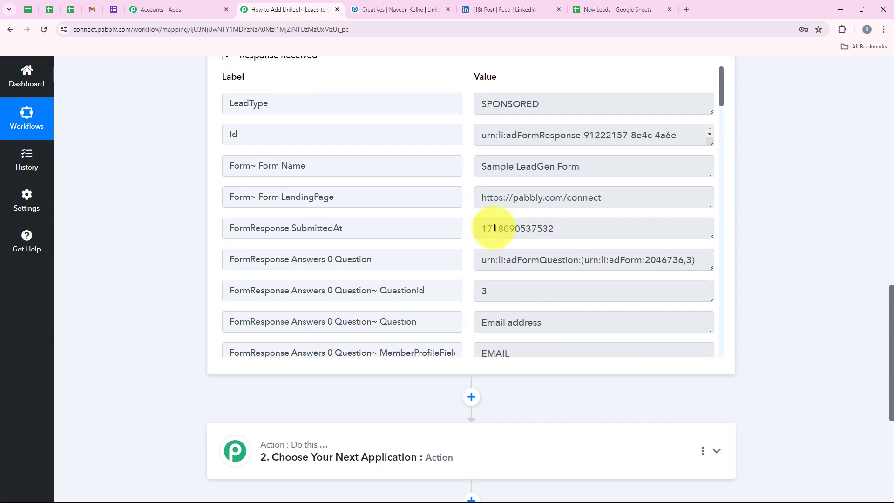
pyautogui.moveTo(648, 170); pyautogui.dragTo(455, 205)
pyautogui.scroll(-3, 455, 242)
pyautogui.scroll(-10, 454, 242)
pyautogui.scroll(-10, 455, 242)
pyautogui.scroll(-8, 455, 242)
pyautogui.moveTo(574, 210); pyautogui.dragTo(445, 201)
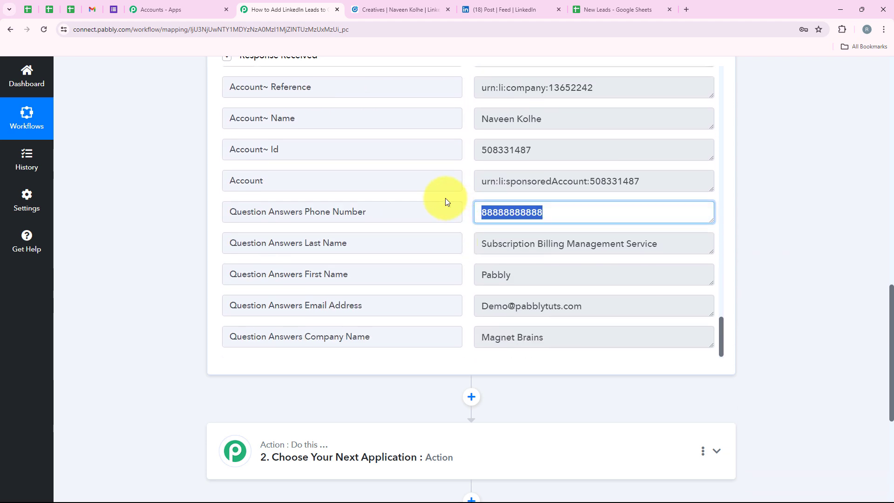
pyautogui.moveTo(543, 268); pyautogui.dragTo(414, 274)
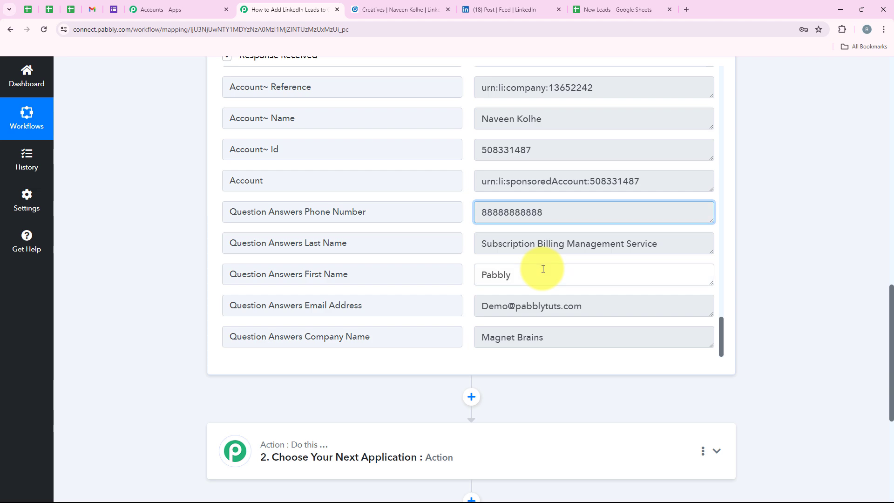
pyautogui.moveTo(663, 243); pyautogui.dragTo(292, 248)
pyautogui.scroll(15, 322, 247)
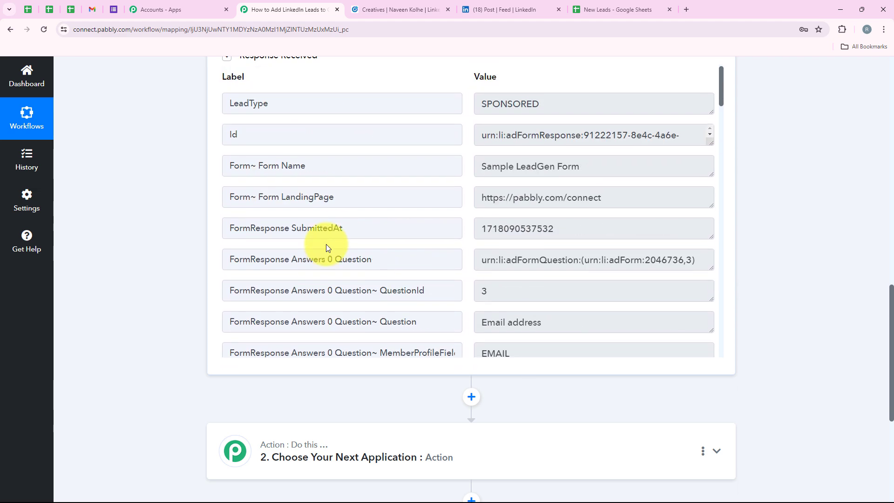
pyautogui.scroll(20, 702, 110)
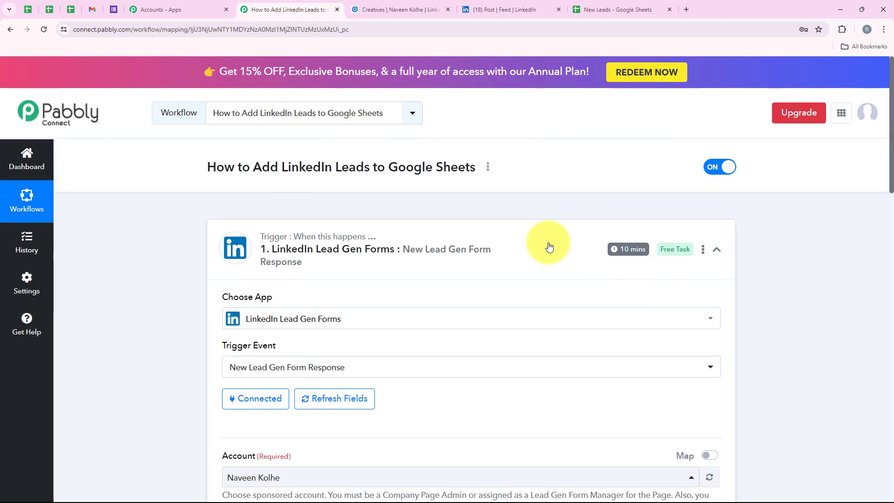
# Step: In Set Trigger Time, keep 'Check every 10 minutes' and save it
pyautogui.moveTo(634, 250)
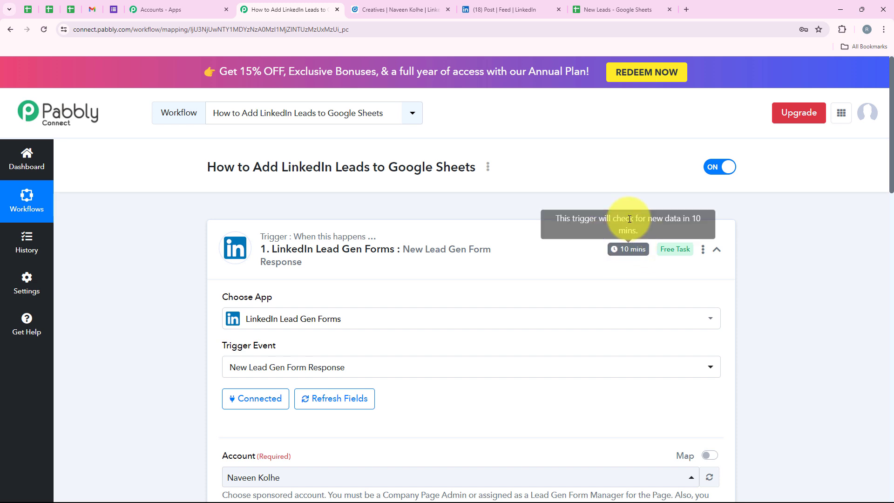
pyautogui.click(704, 250)
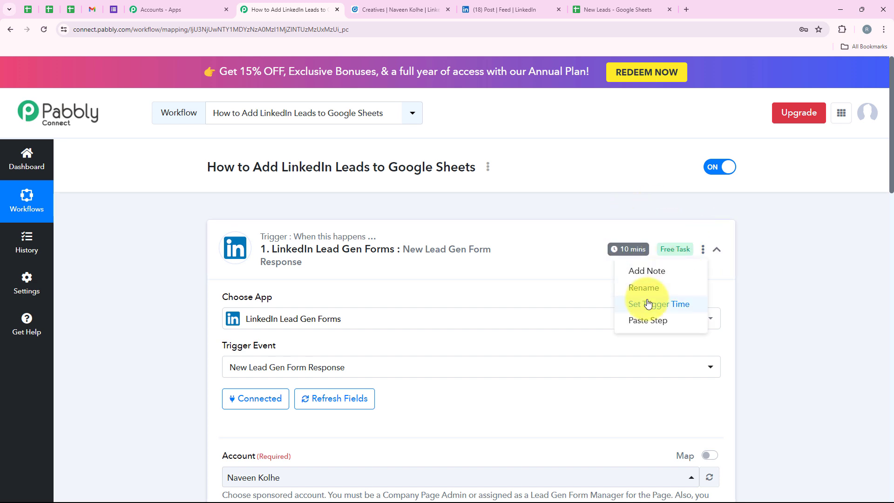
pyautogui.click(648, 303)
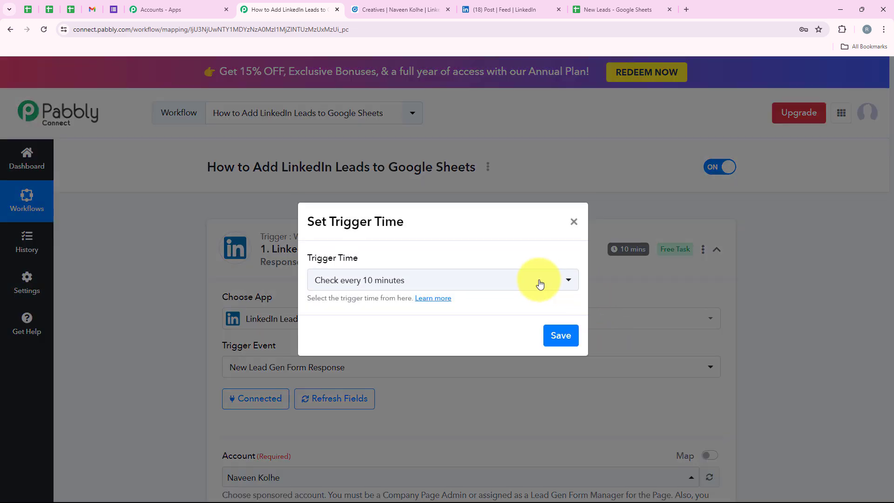
pyautogui.click(495, 289)
pyautogui.scroll(5, 420, 381)
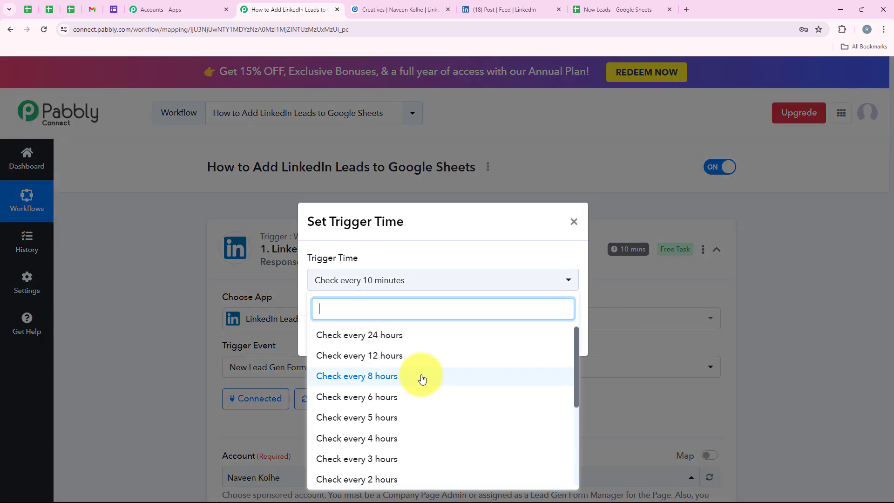
pyautogui.scroll(-3, 425, 343)
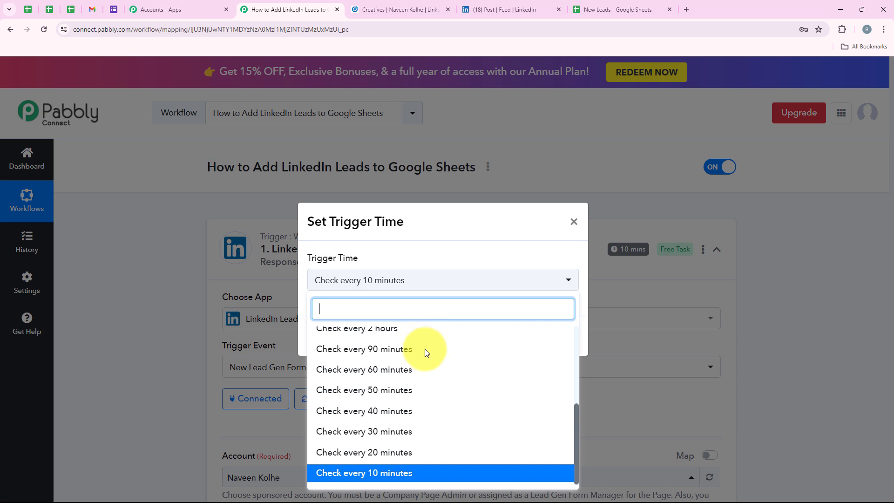
pyautogui.scroll(5, 440, 438)
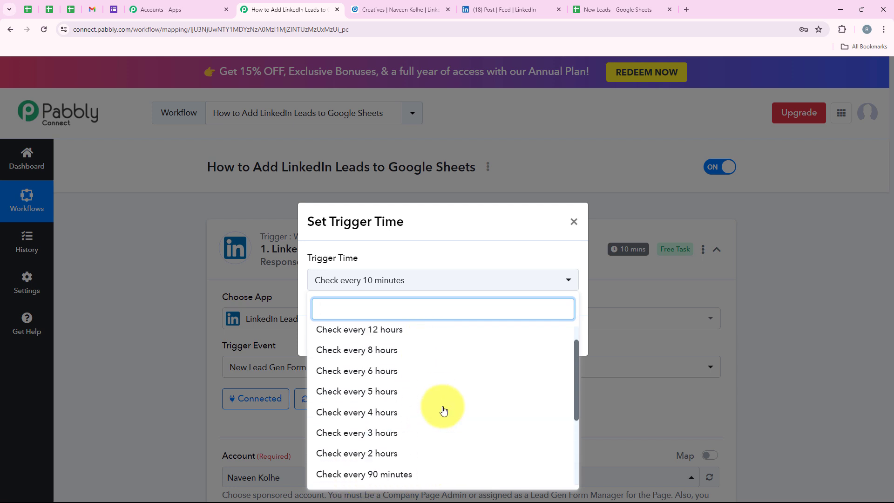
pyautogui.scroll(-5, 460, 405)
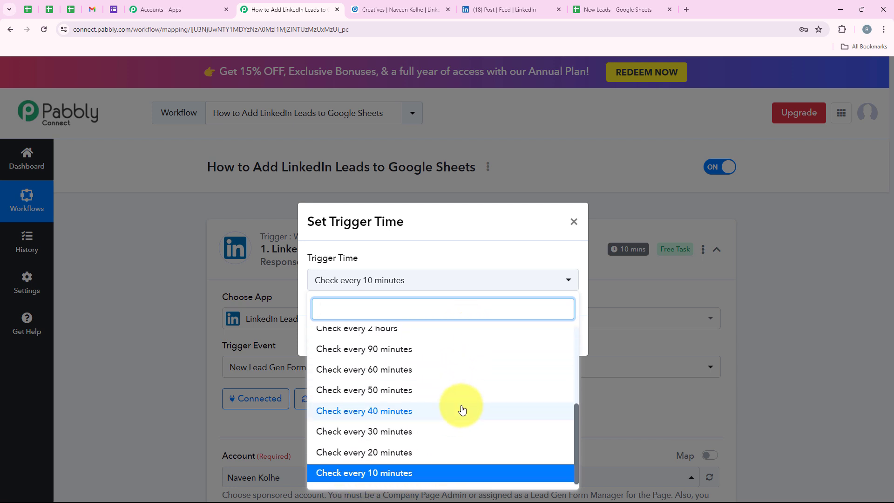
pyautogui.click(407, 474)
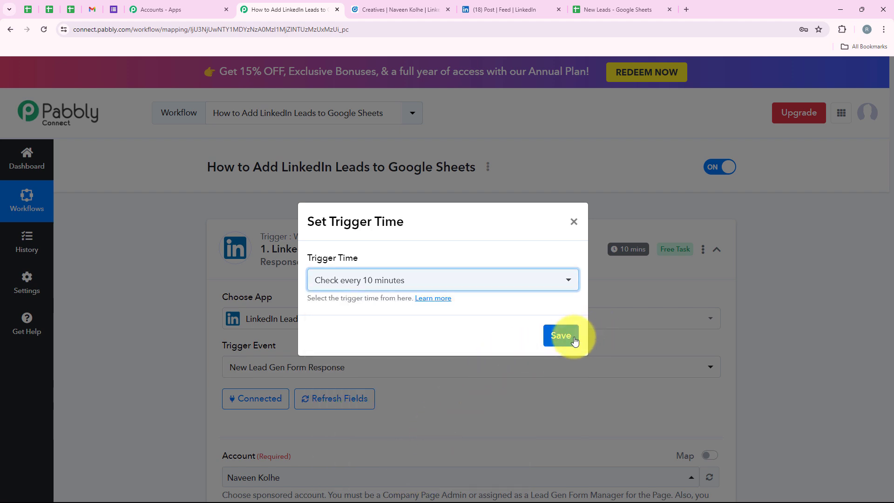
pyautogui.click(574, 337)
pyautogui.click(443, 332)
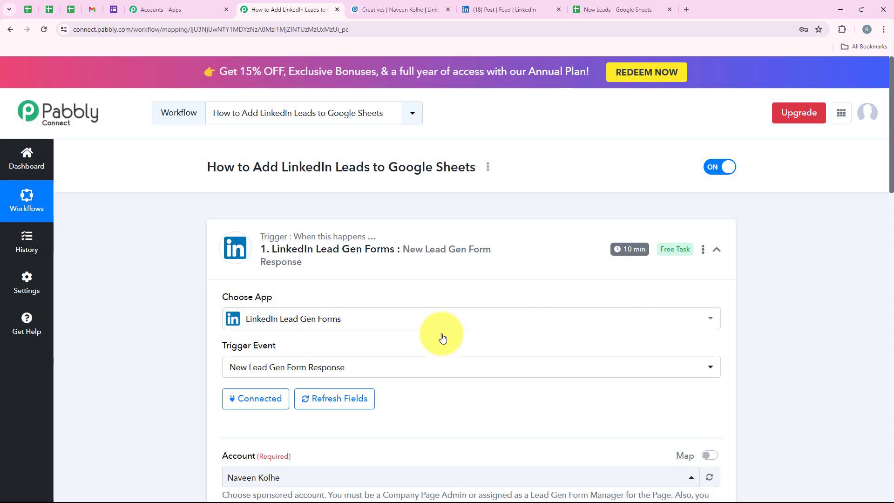
# Step: Set the second step to the Google Sheets app with the Add New Row action event
pyautogui.click(525, 261)
pyautogui.click(264, 355)
pyautogui.scroll(-3, 359, 190)
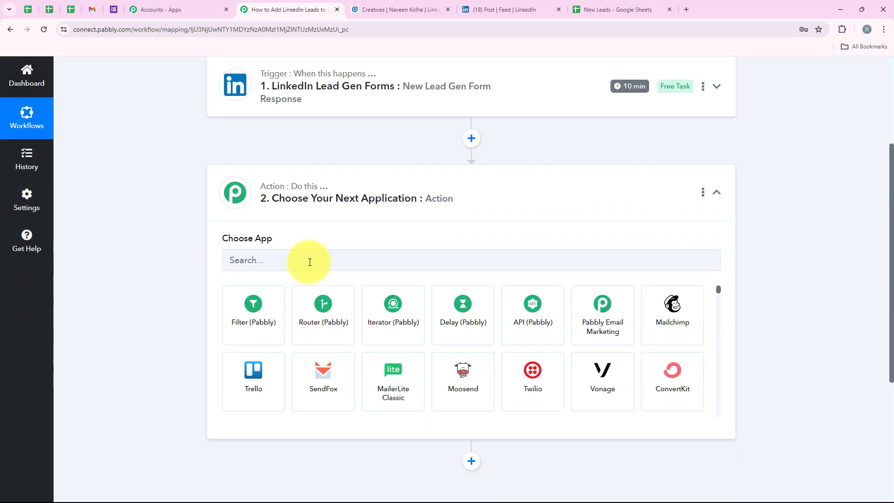
pyautogui.click(297, 252)
pyautogui.write('G')
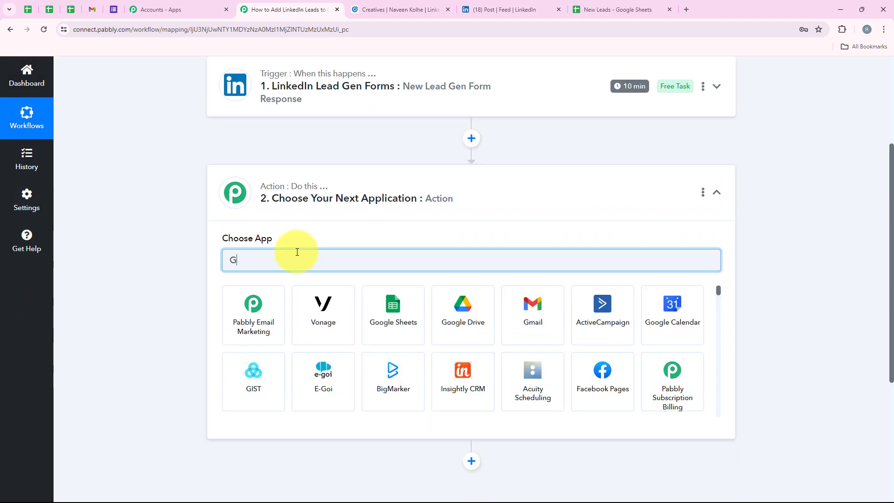
pyautogui.write('oogle Sheets')
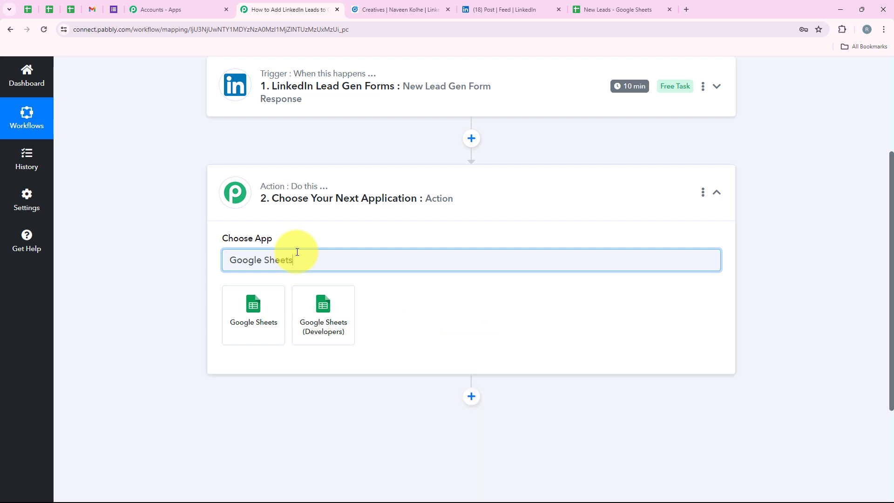
pyautogui.moveTo(297, 252); pyautogui.dragTo(202, 269)
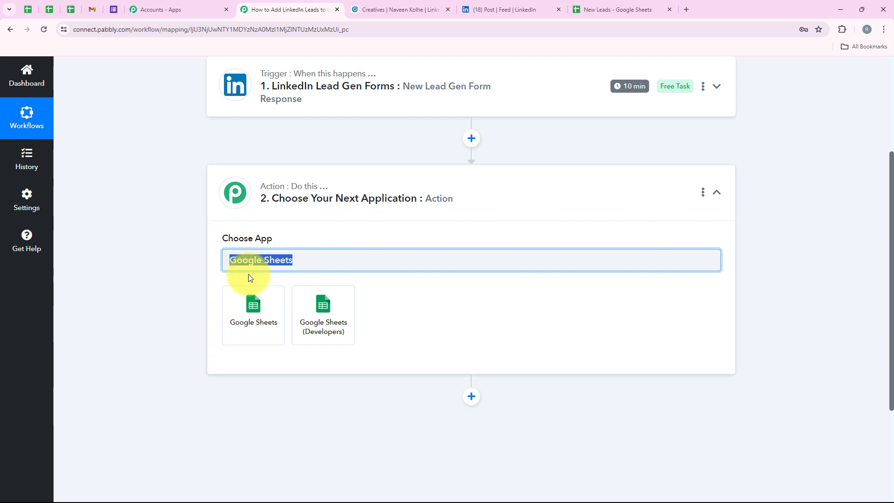
pyautogui.click(272, 300)
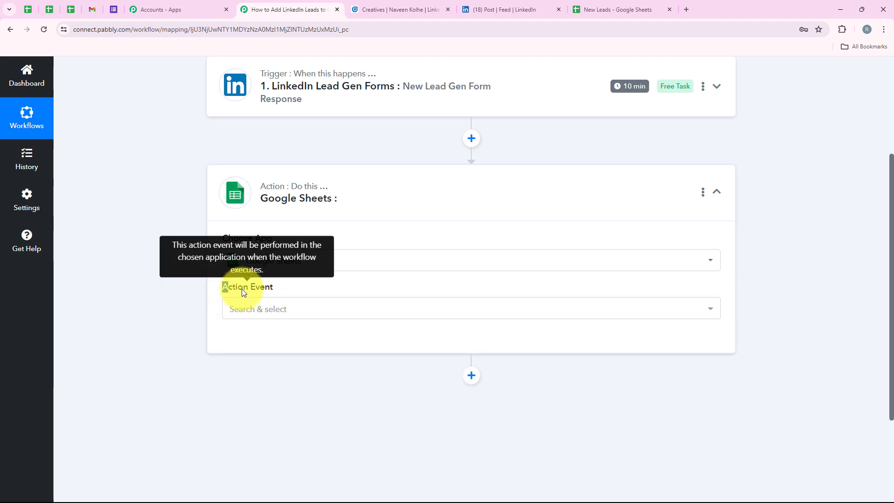
pyautogui.click(273, 309)
pyautogui.click(270, 147)
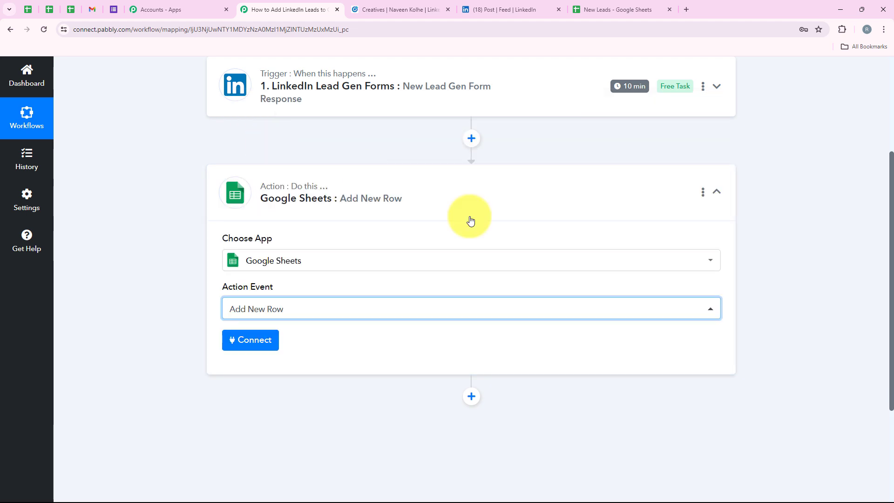
# Step: Check the empty row under the headers in the New Leads spreadsheet
pyautogui.click(598, 9)
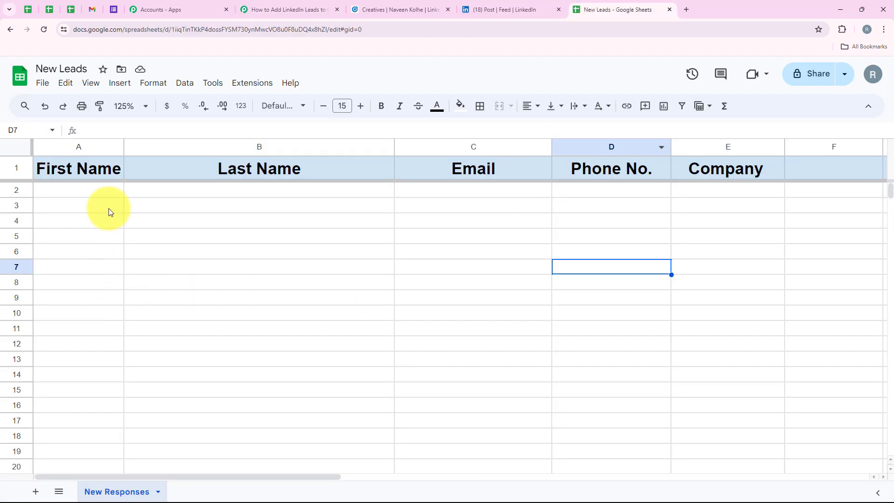
pyautogui.moveTo(108, 191); pyautogui.dragTo(605, 191)
pyautogui.click(286, 9)
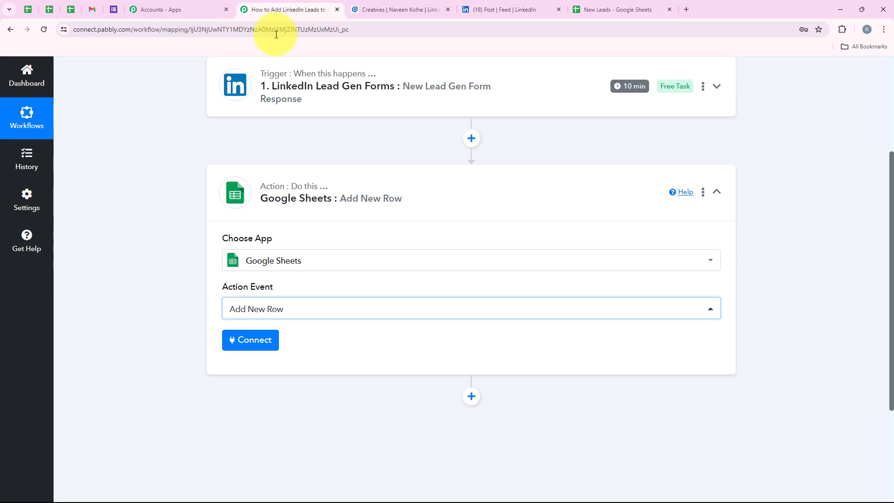
# Step: Add a new Google Sheets connection by signing in with Google and allowing access
pyautogui.click(242, 349)
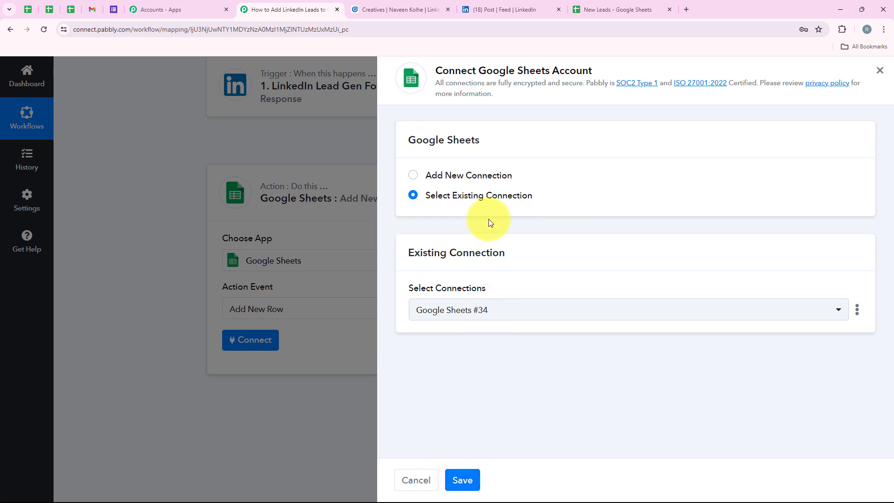
pyautogui.click(488, 177)
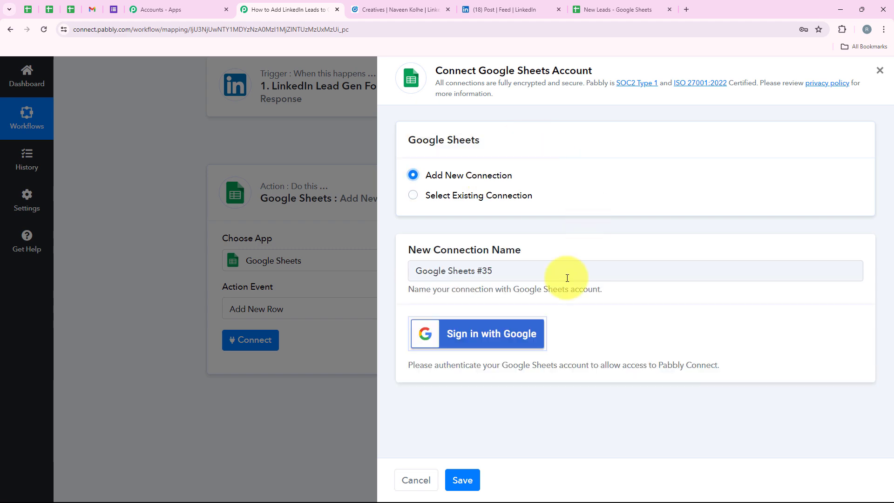
pyautogui.click(520, 328)
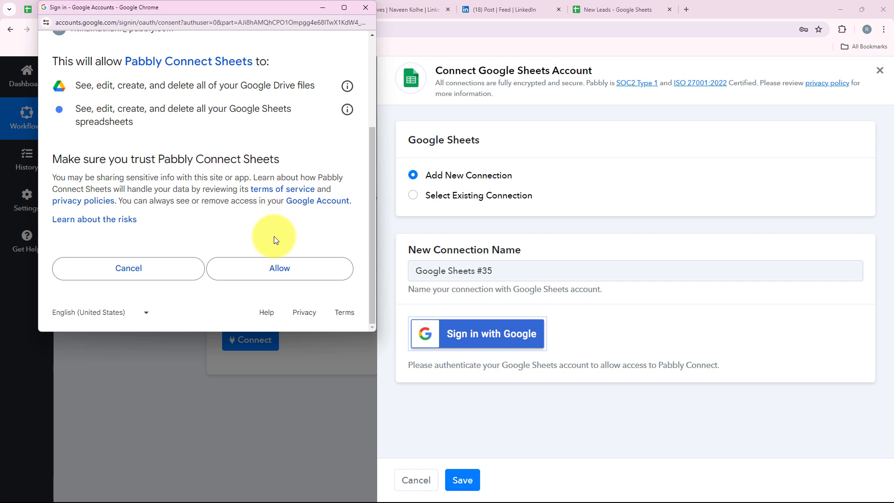
pyautogui.click(299, 278)
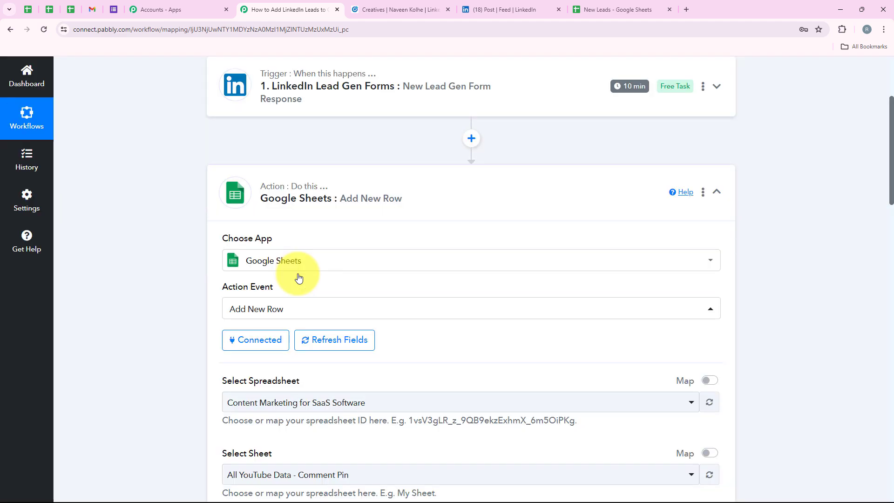
pyautogui.scroll(-4, 298, 277)
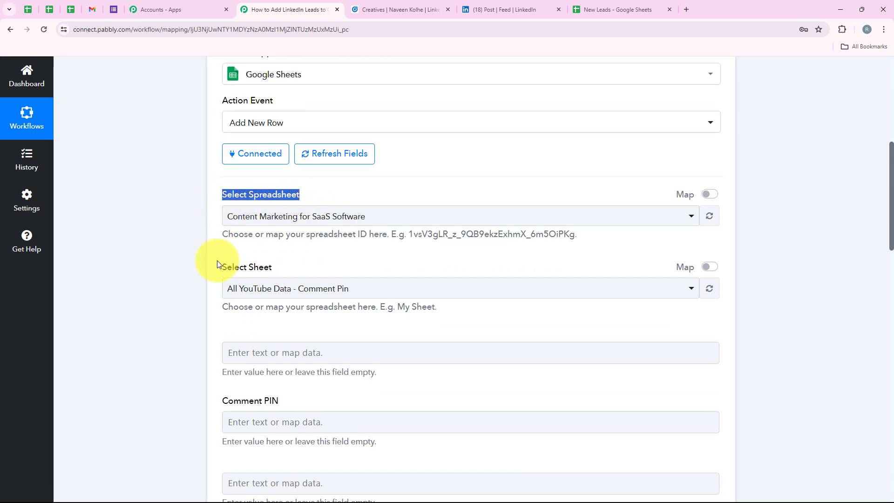
pyautogui.moveTo(217, 259); pyautogui.dragTo(339, 289)
pyautogui.click(343, 258)
pyautogui.click(613, 9)
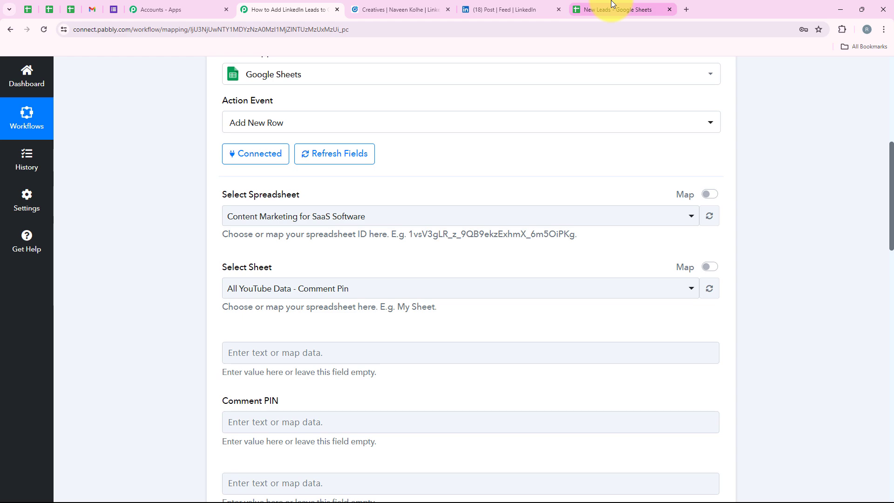
pyautogui.click(38, 65)
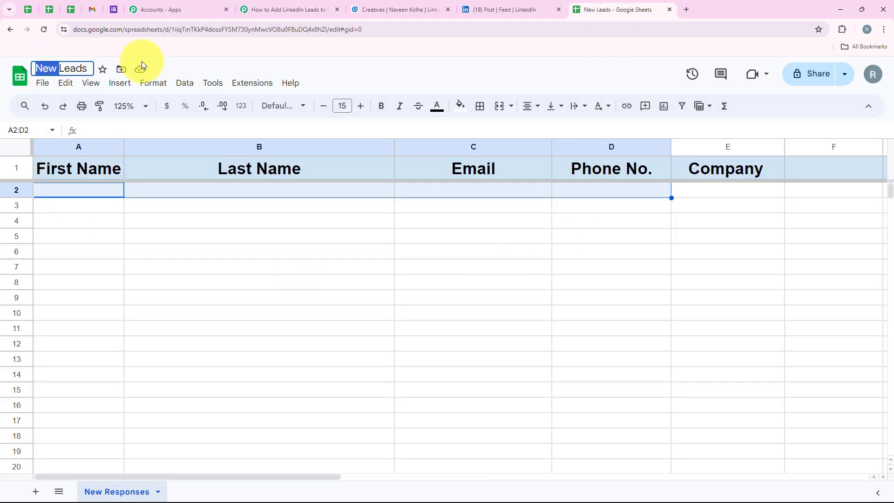
pyautogui.click(174, 271)
pyautogui.click(275, 9)
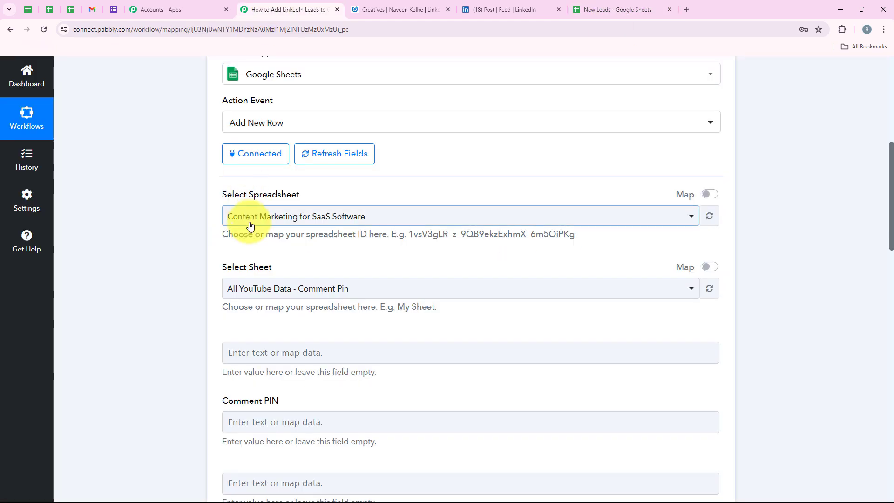
pyautogui.click(250, 219)
pyautogui.write('Ne')
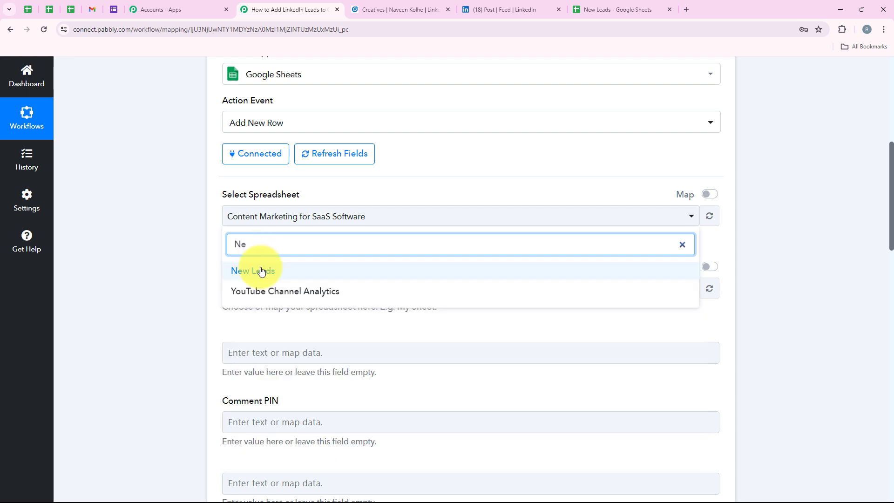
pyautogui.click(259, 269)
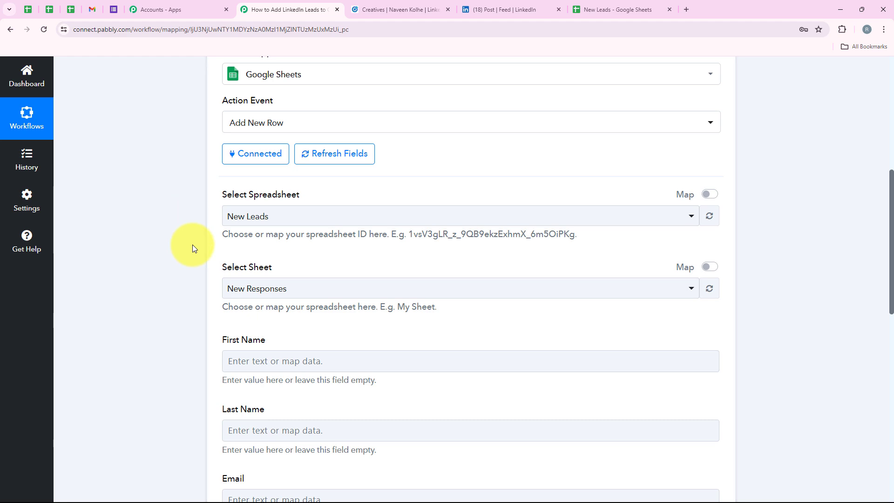
pyautogui.scroll(-4, 271, 264)
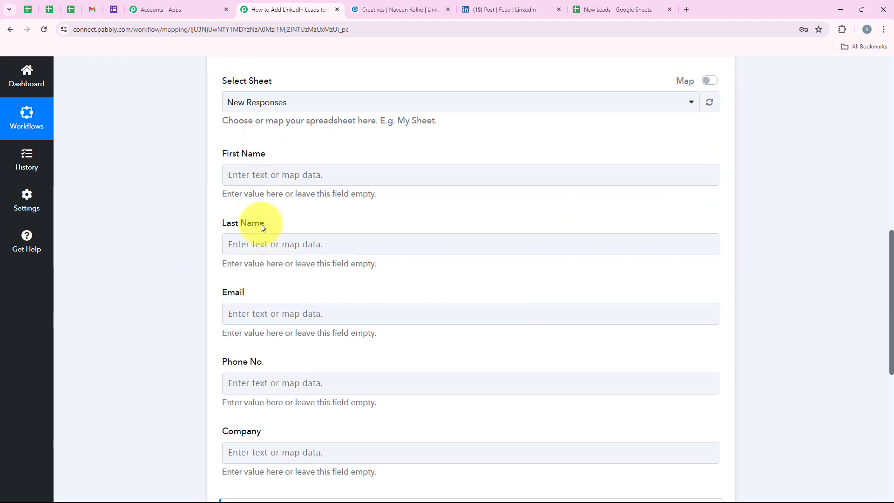
pyautogui.click(616, 9)
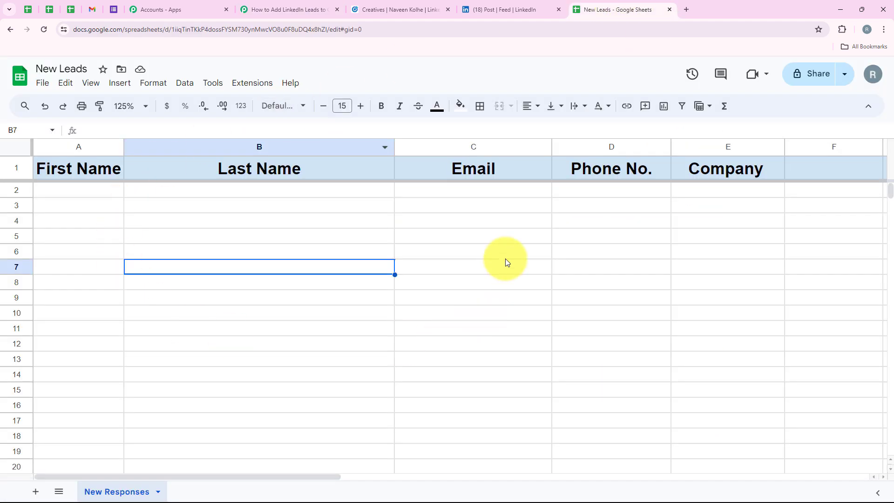
pyautogui.click(286, 6)
pyautogui.scroll(2, 288, 187)
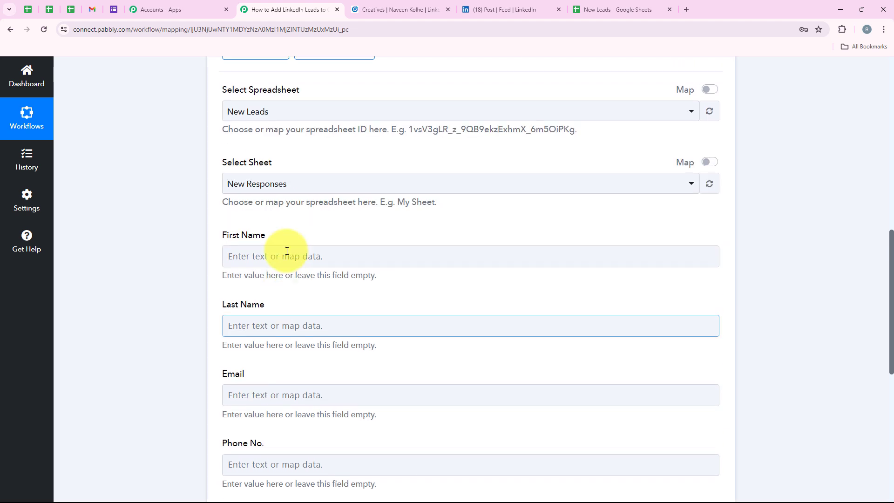
pyautogui.moveTo(216, 176); pyautogui.dragTo(291, 174)
pyautogui.click(257, 198)
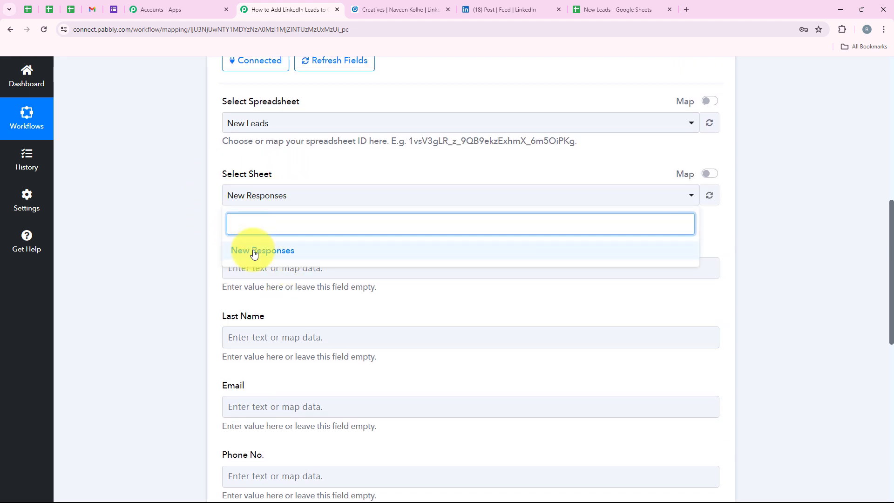
pyautogui.click(331, 172)
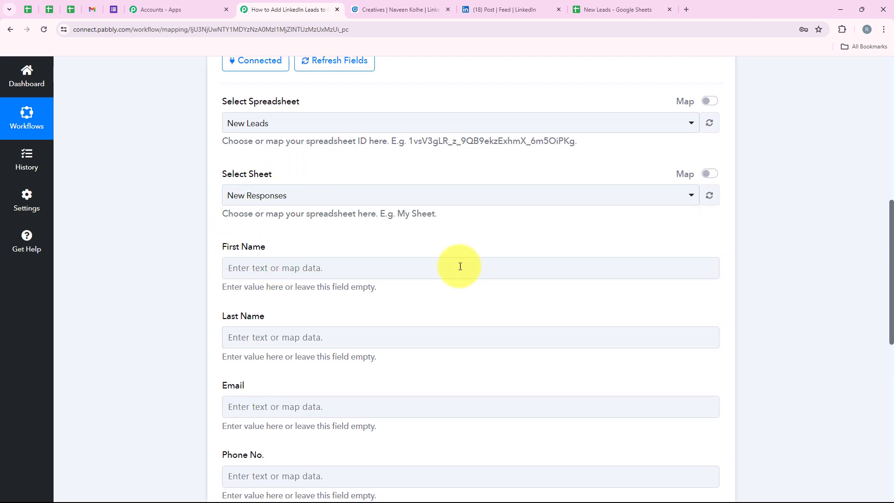
pyautogui.click(616, 5)
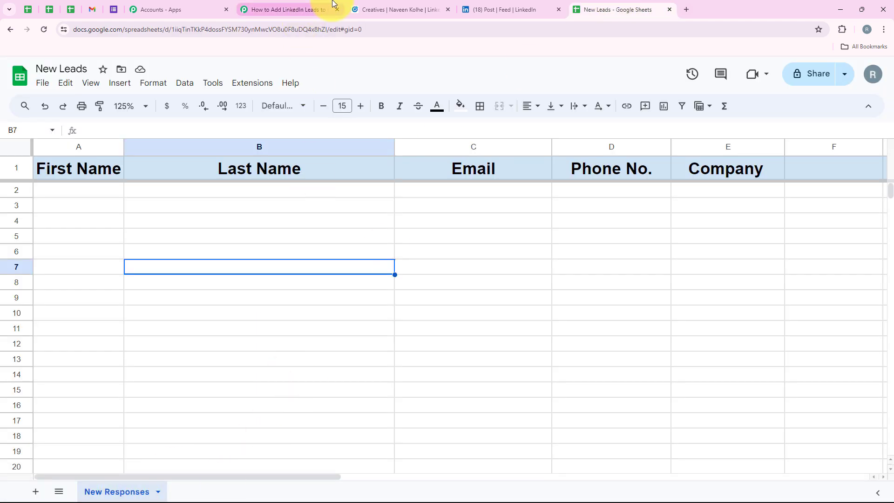
pyautogui.click(326, 8)
pyautogui.click(269, 204)
pyautogui.click(269, 203)
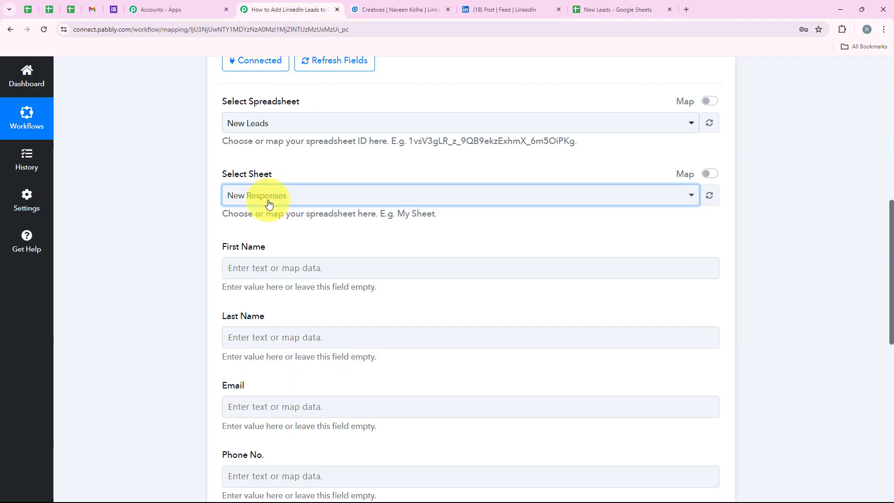
pyautogui.scroll(-2, 269, 203)
pyautogui.scroll(-2, 268, 203)
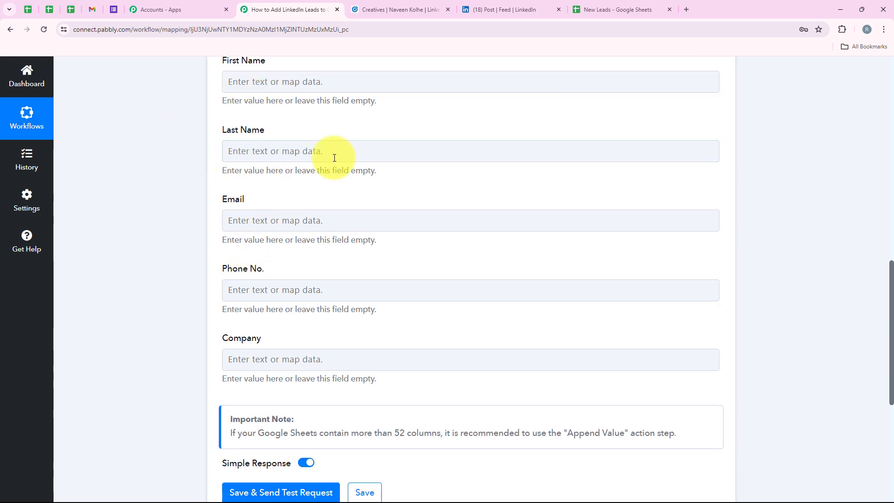
pyautogui.scroll(2, 359, 172)
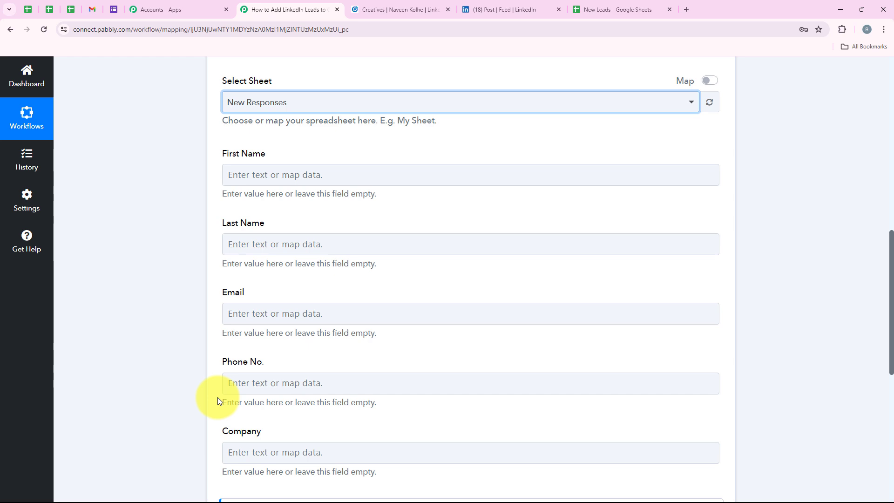
pyautogui.click(269, 176)
pyautogui.click(163, 192)
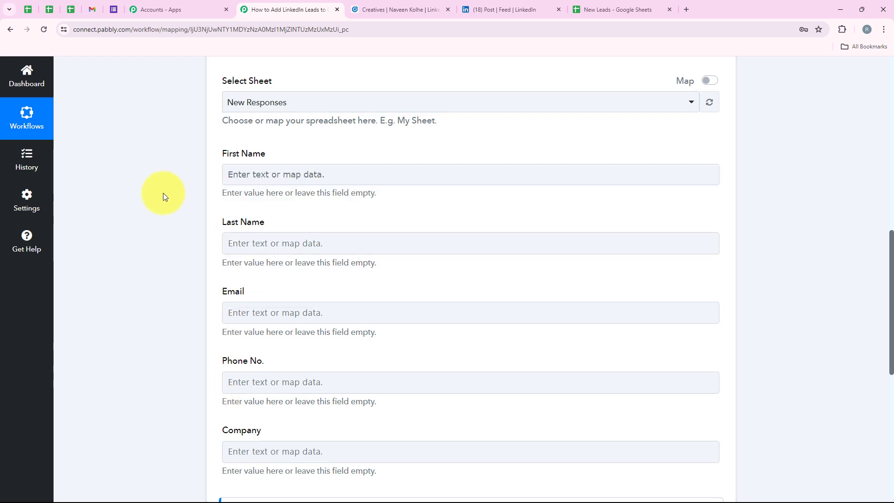
# Step: Clear the 'Demo' sample text and map First Name to the lead's Question Answers First Name
pyautogui.click(228, 179)
pyautogui.scroll(3, 163, 268)
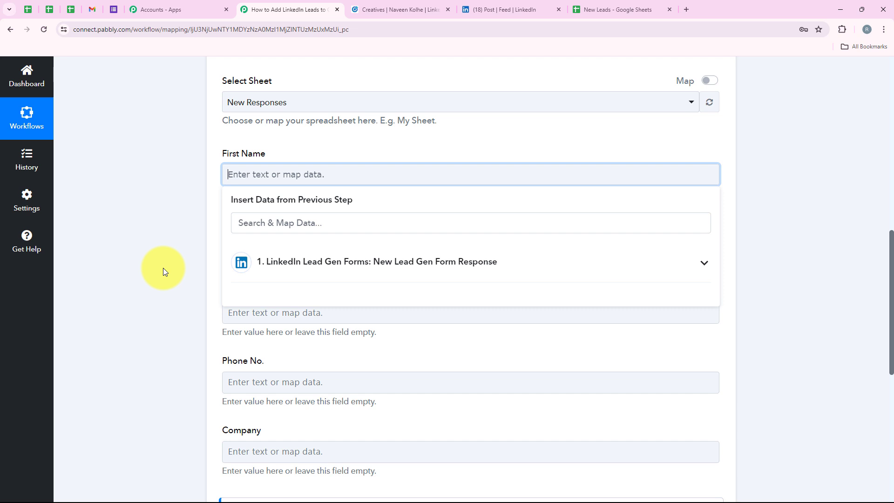
pyautogui.click(188, 242)
pyautogui.click(271, 178)
pyautogui.write('Demo')
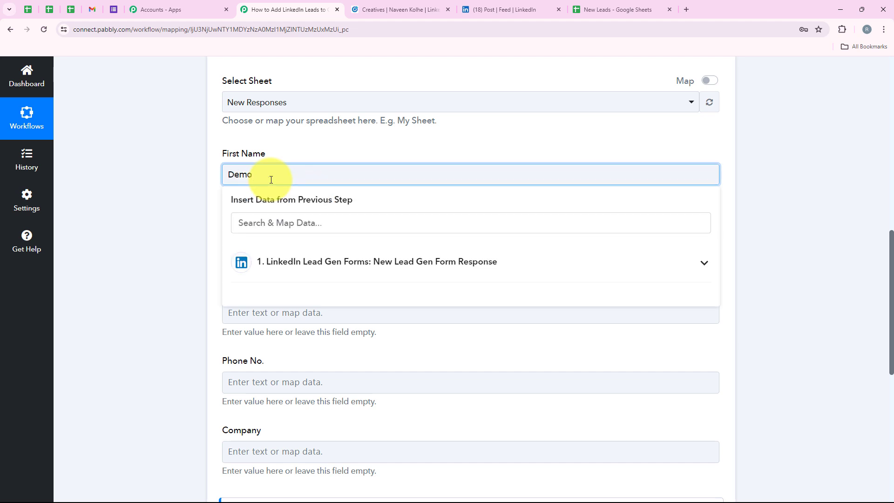
pyautogui.moveTo(271, 179); pyautogui.dragTo(206, 178)
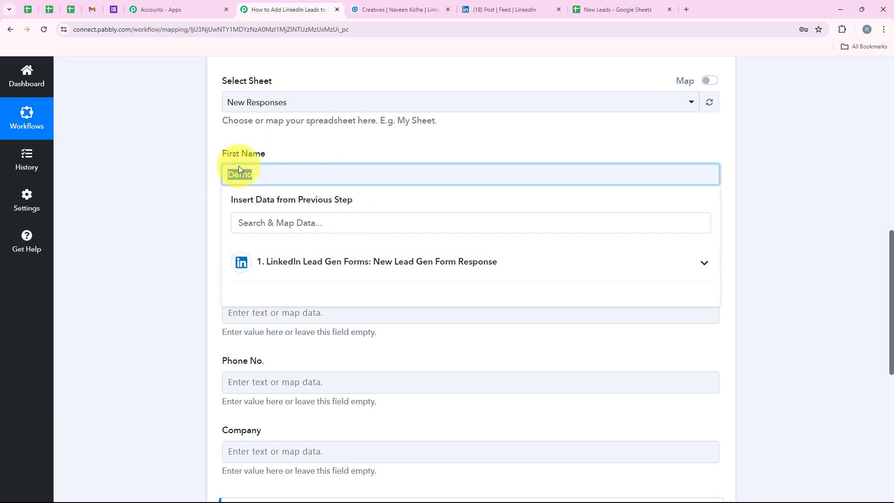
pyautogui.press('BackSpace')
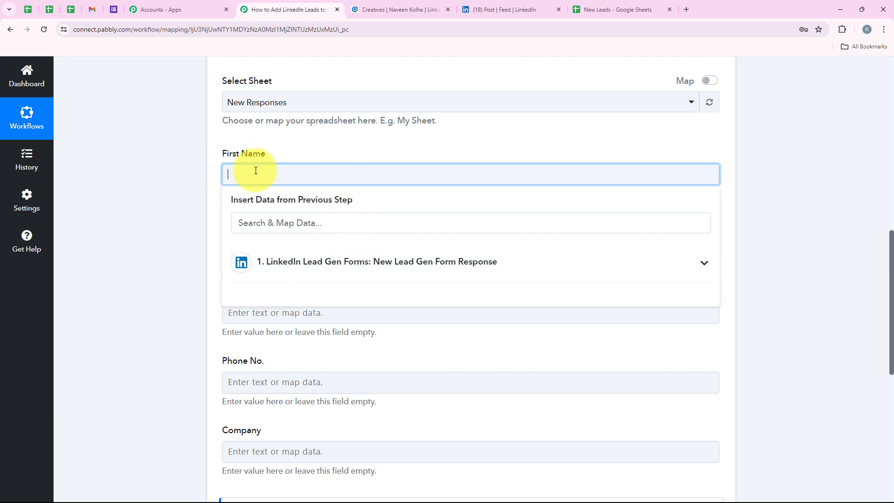
pyautogui.click(312, 265)
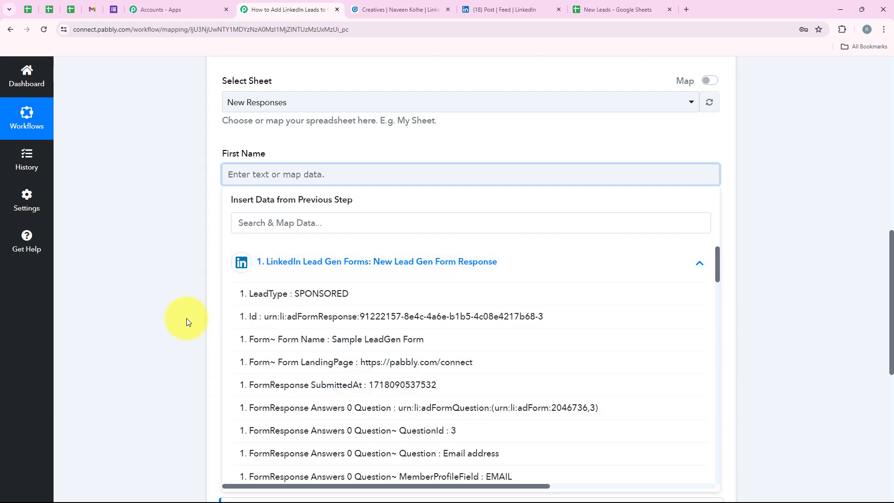
pyautogui.click(302, 229)
pyautogui.write('F')
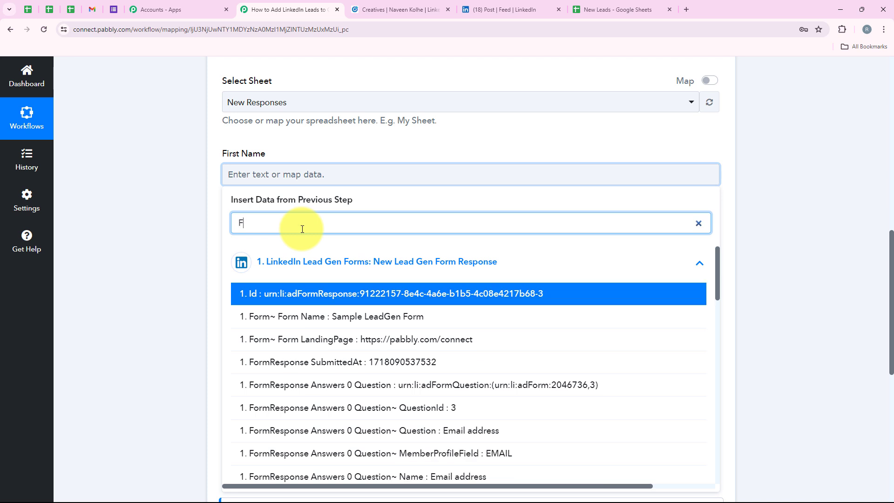
pyautogui.write('irst ')
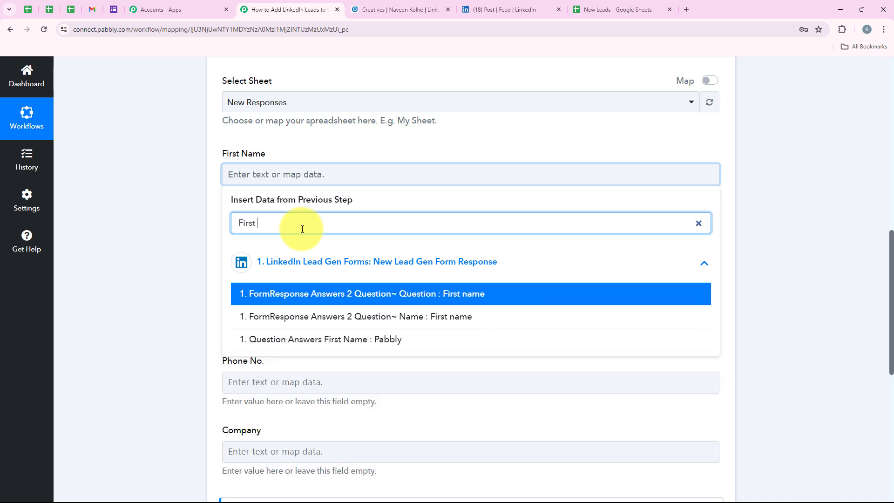
pyautogui.write('Name')
pyautogui.click(400, 340)
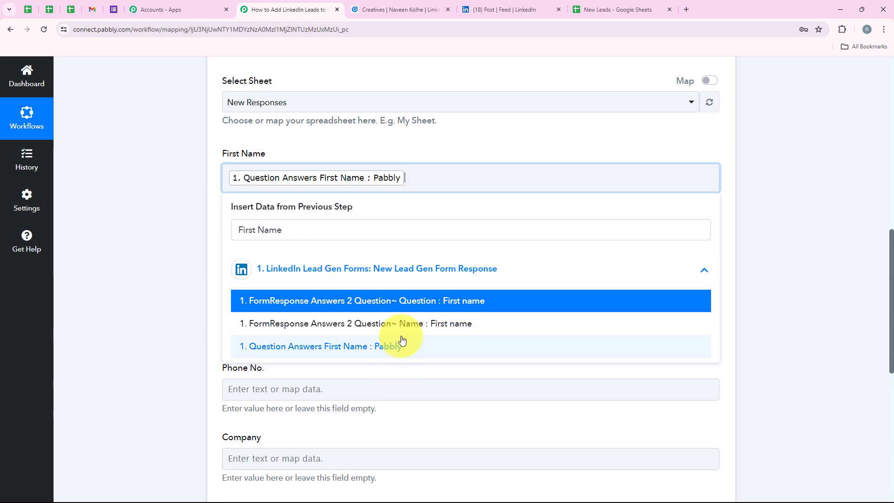
# Step: Map Last Name to the lead's Question Answers Last Name field
pyautogui.scroll(-2, 236, 163)
pyautogui.click(237, 157)
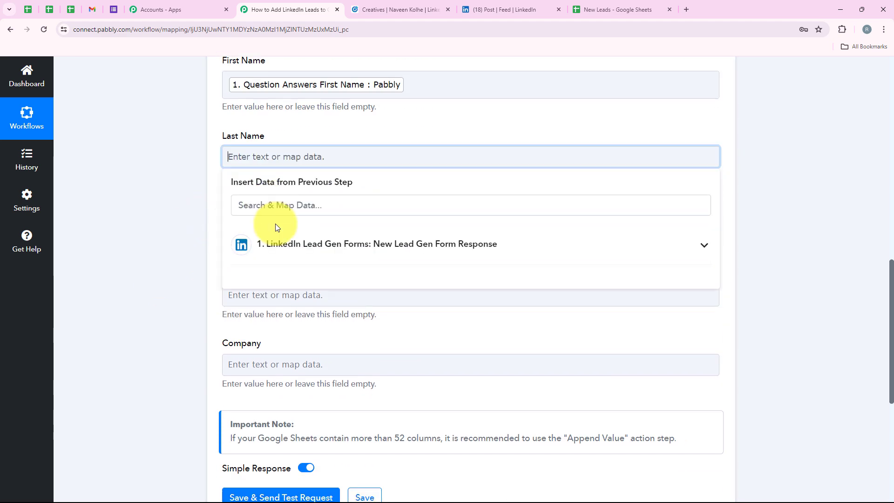
pyautogui.write('Last Name')
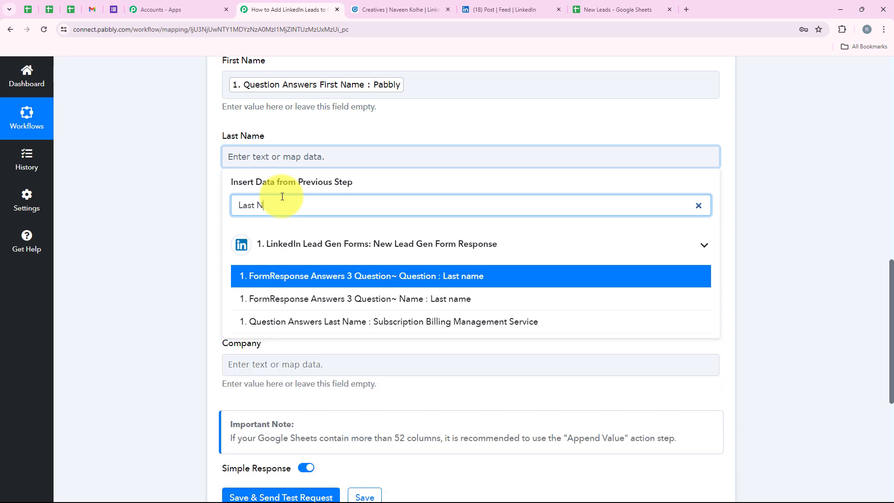
pyautogui.click(538, 324)
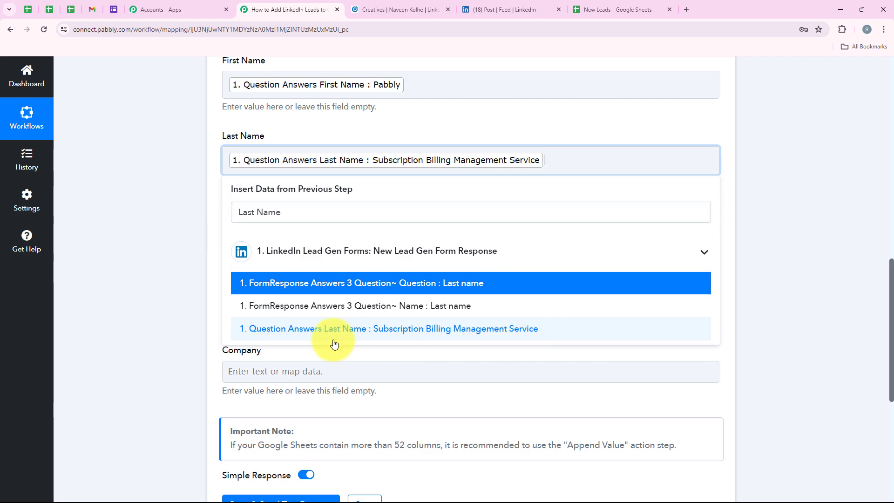
pyautogui.click(183, 246)
# Step: Map Email to the lead's Question Answers Email field
pyautogui.scroll(-2, 261, 174)
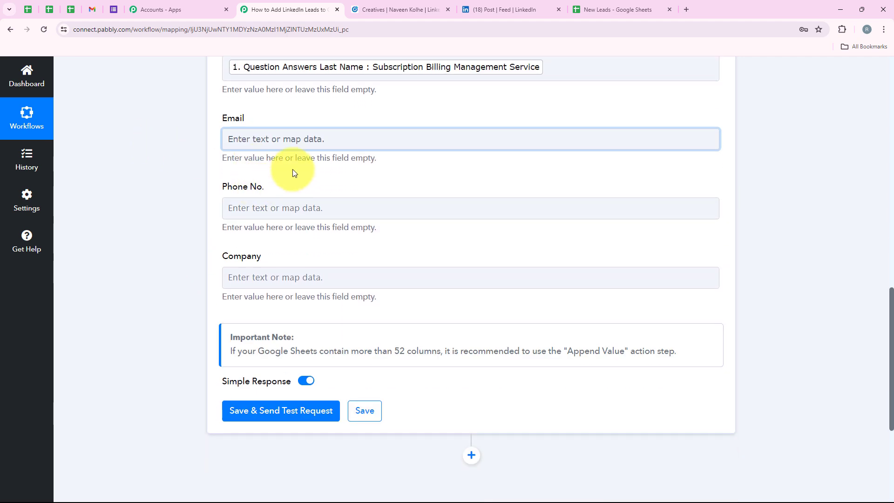
pyautogui.click(299, 137)
pyautogui.write('Email')
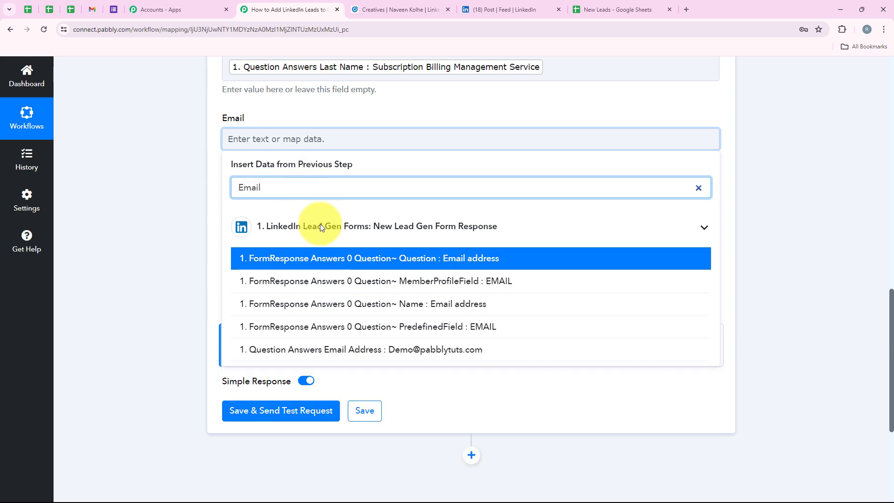
pyautogui.click(651, 354)
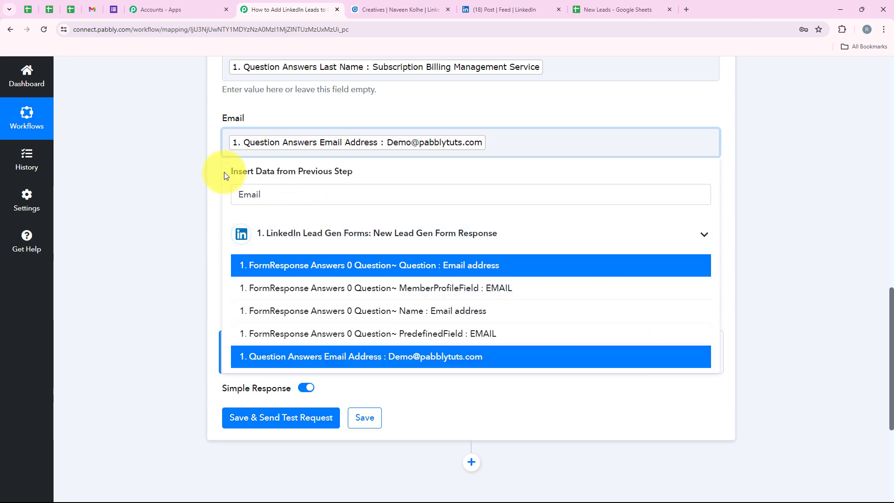
pyautogui.scroll(-2, 223, 172)
pyautogui.click(214, 124)
# Step: Map Phone No. to the lead's Question Answers Phone field
pyautogui.click(257, 122)
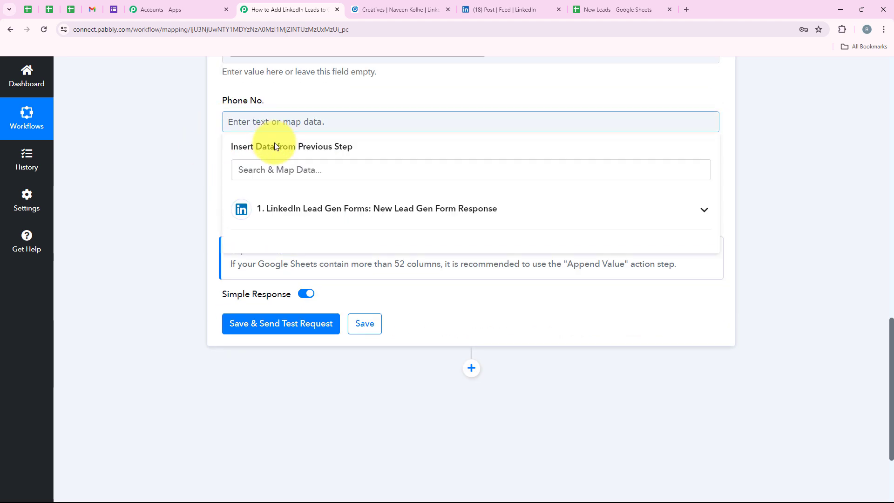
pyautogui.write('Ph')
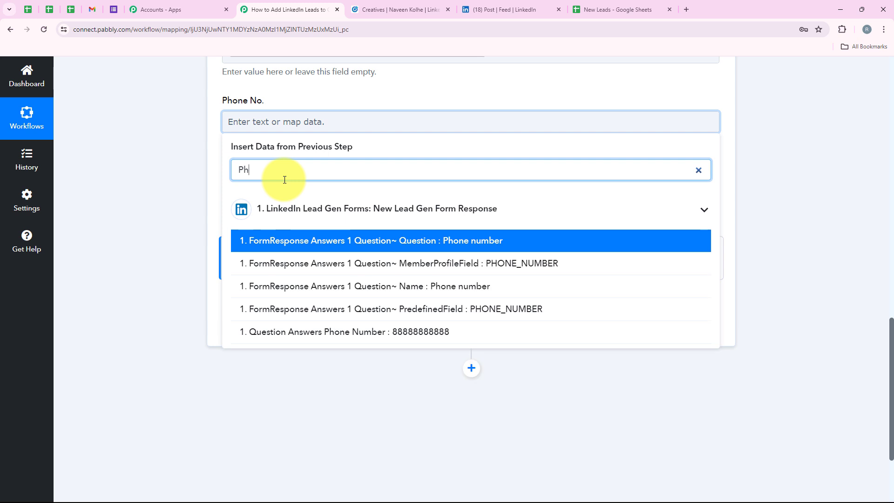
pyautogui.write('one')
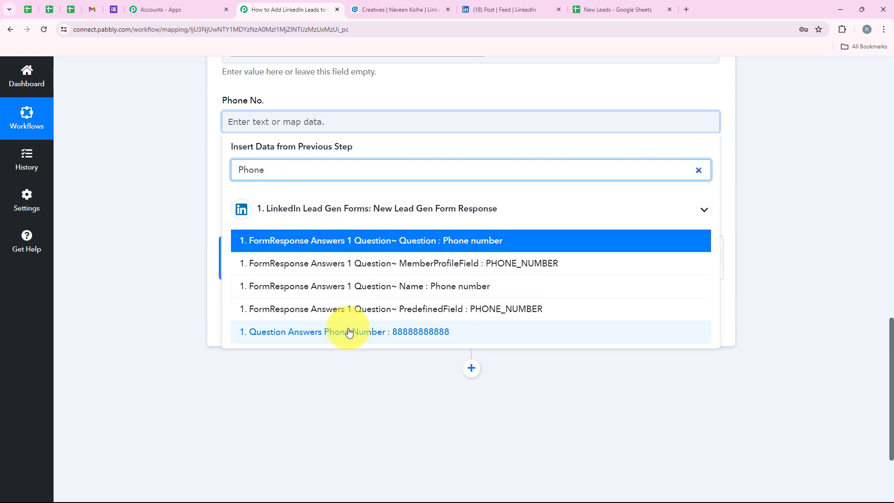
pyautogui.click(356, 331)
pyautogui.click(323, 376)
# Step: Search the lead fields for 'Company' to map the Company column
pyautogui.click(279, 199)
pyautogui.click(287, 246)
pyautogui.write('Comp')
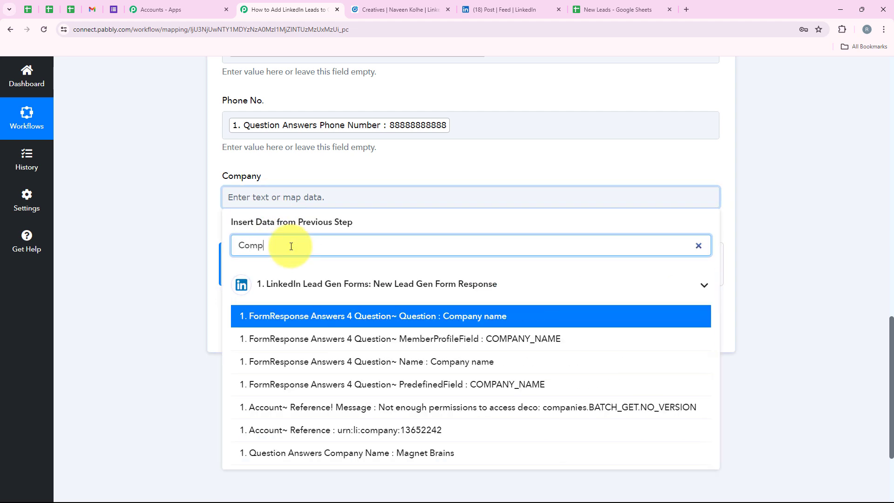
pyautogui.write('any')
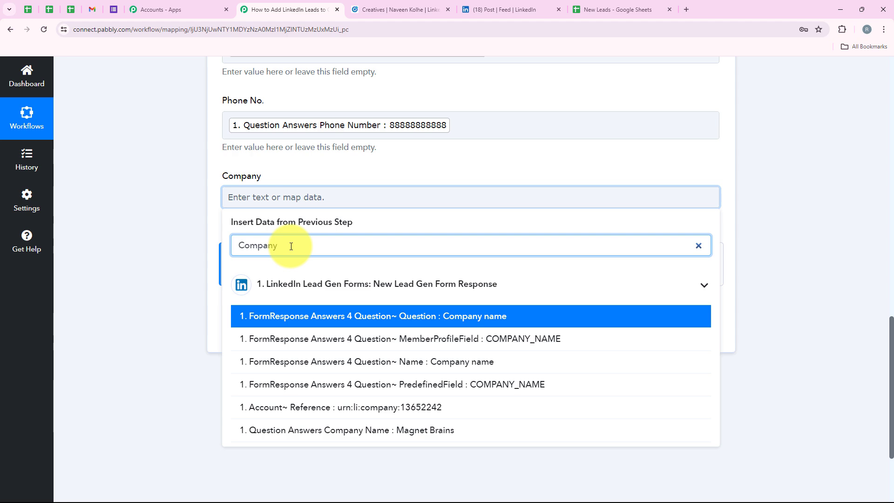
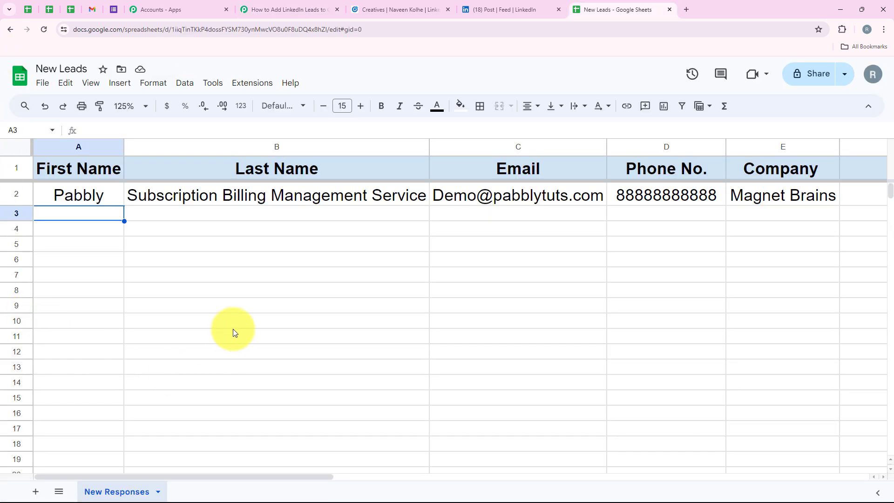
# Step: Check the Magnet Brains test lead in row 2 of New Leads, then go back to the Pabbly workflow
pyautogui.click(24, 200)
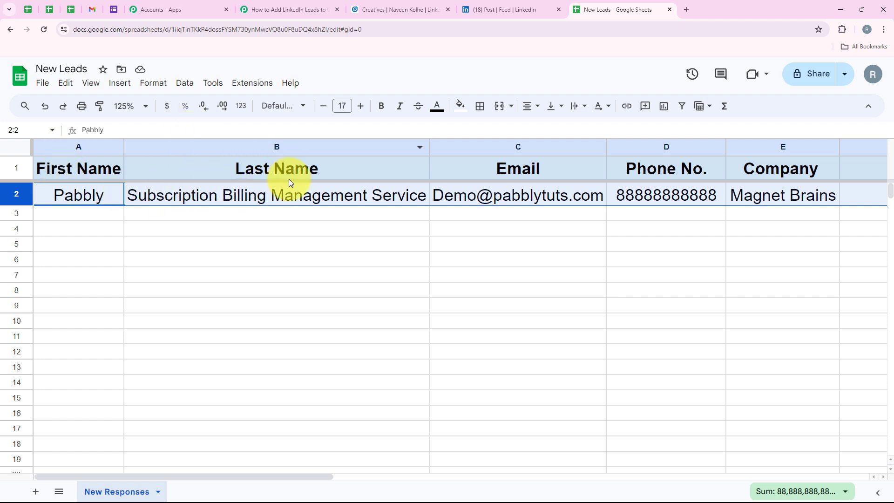
pyautogui.click(515, 214)
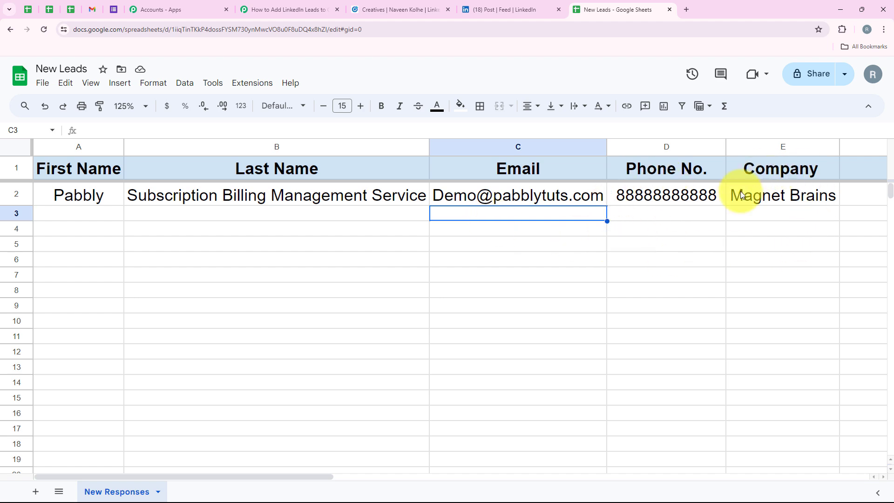
pyautogui.click(665, 210)
pyautogui.click(425, 257)
# Step: Collapse the Google Sheets Add New Row step and go to the LinkedIn sponsored post
pyautogui.click(288, 9)
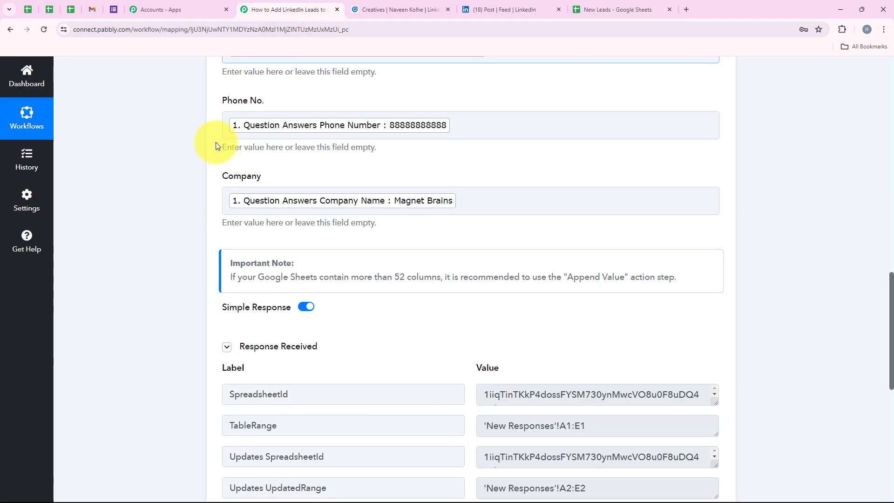
pyautogui.scroll(15, 170, 223)
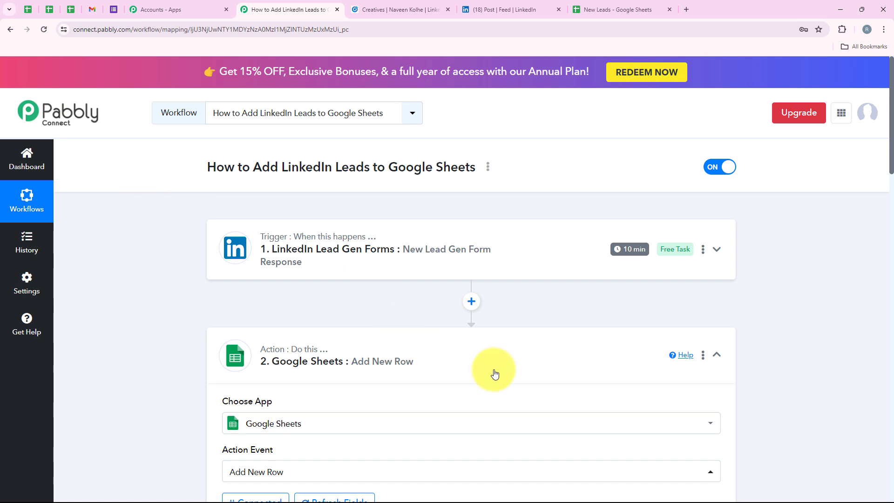
pyautogui.click(485, 360)
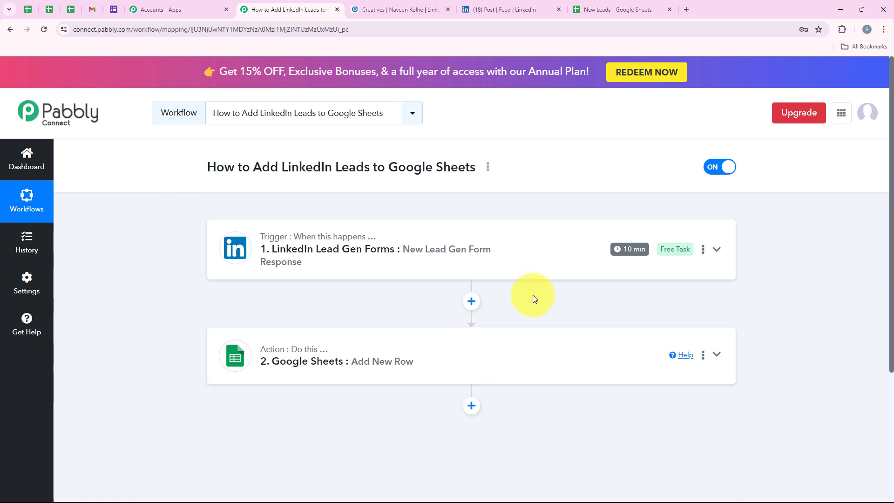
pyautogui.click(508, 8)
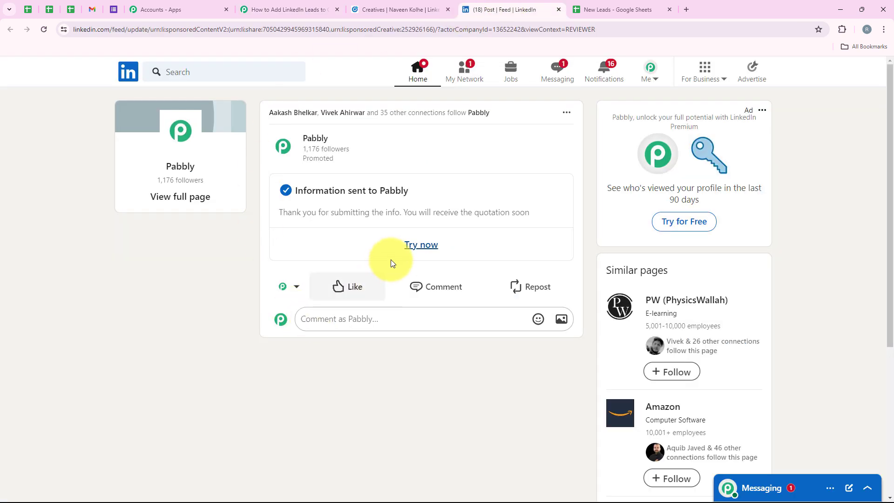
# Step: Reload the LinkedIn post, open its lead gen form, and enter a test email and phone number
pyautogui.click(43, 37)
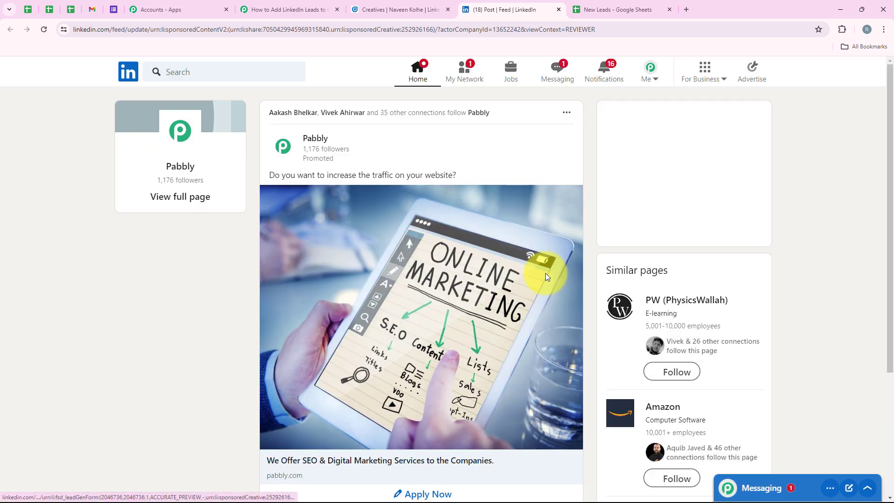
pyautogui.scroll(-2, 546, 273)
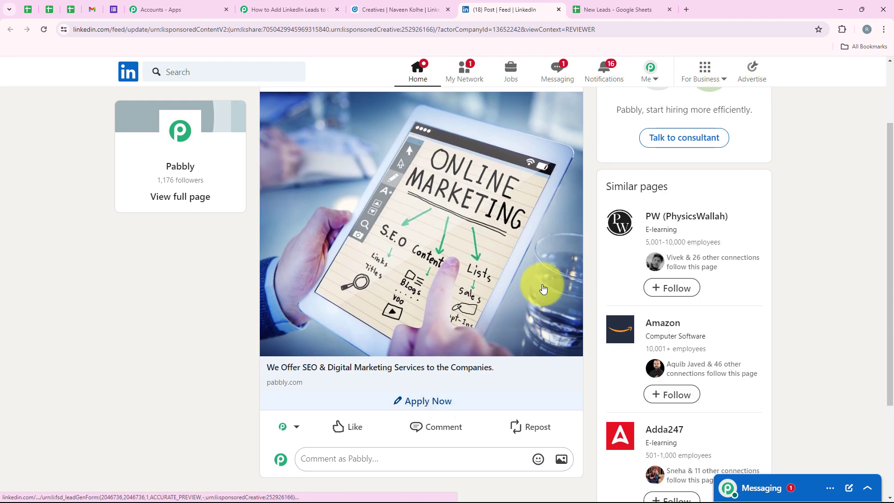
pyautogui.click(406, 403)
pyautogui.scroll(-2, 439, 326)
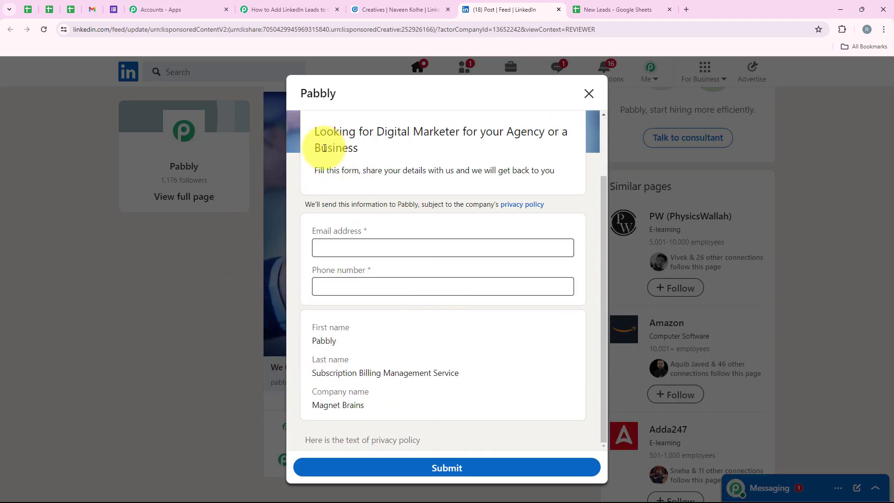
pyautogui.click(323, 248)
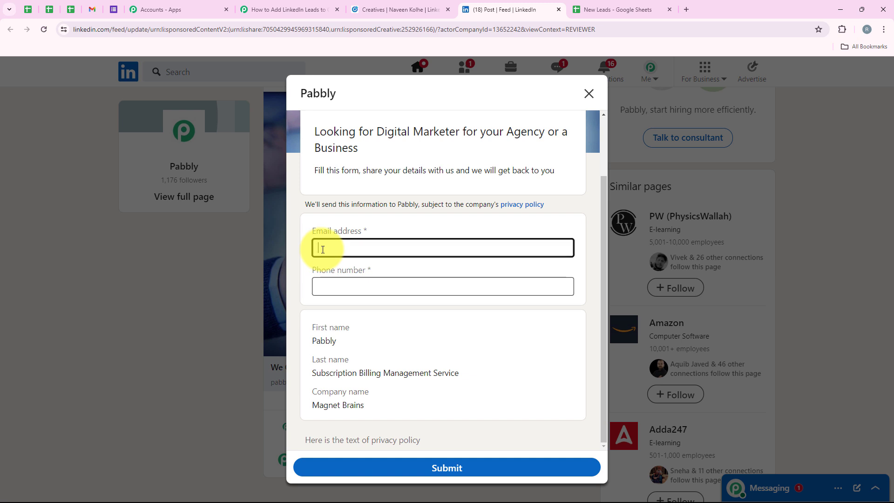
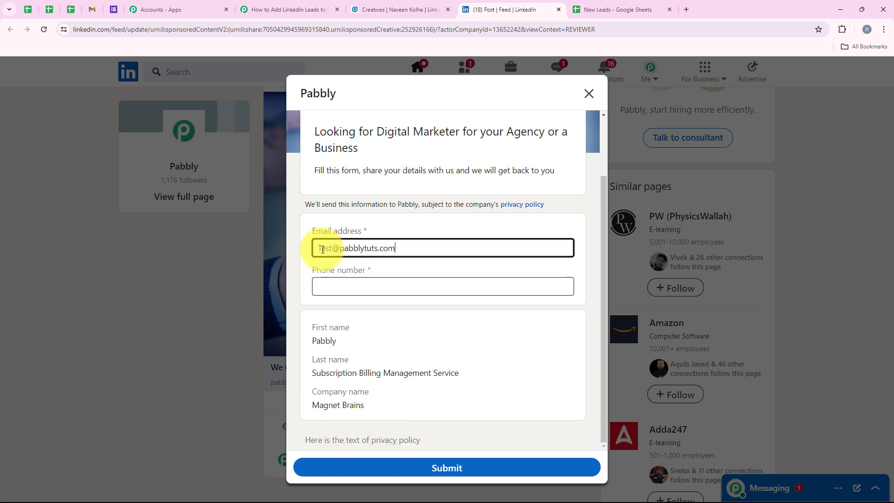
pyautogui.click(340, 281)
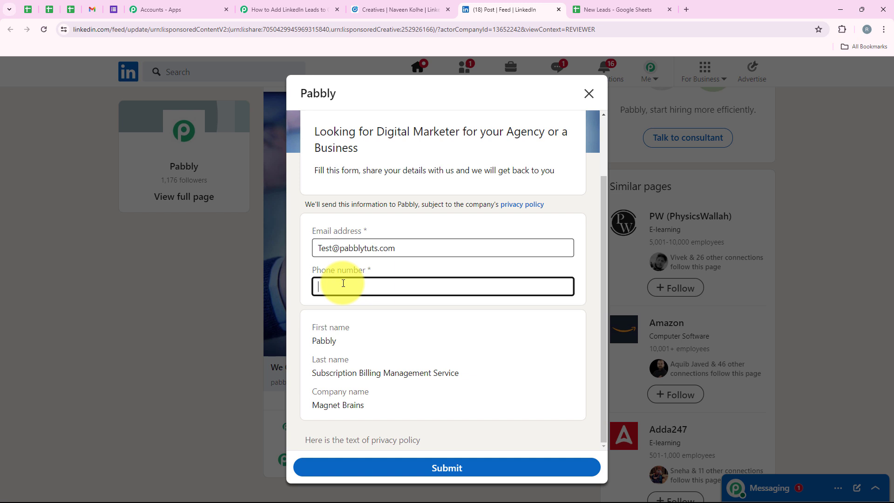
pyautogui.write('77777777777')
# Step: Review the prefilled name and the entered contact details, then submit the lead form
pyautogui.moveTo(309, 326); pyautogui.dragTo(352, 330)
pyautogui.moveTo(304, 353); pyautogui.dragTo(373, 364)
pyautogui.click(379, 392)
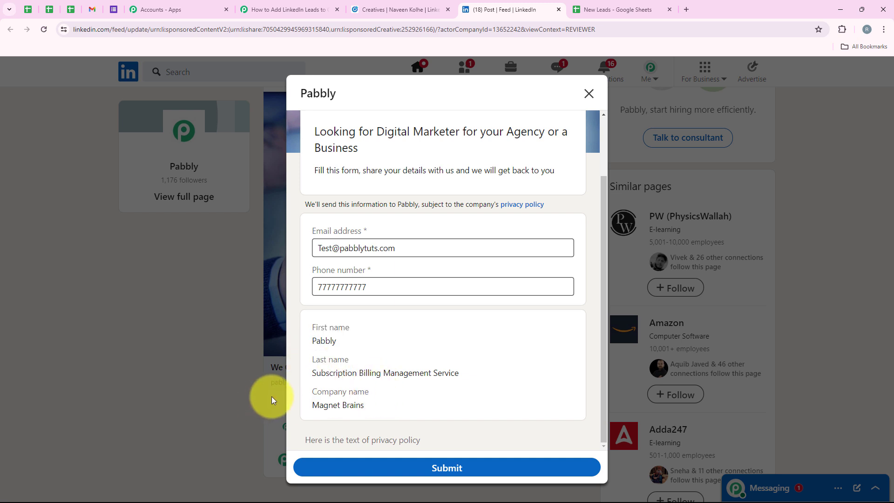
pyautogui.scroll(2, 464, 334)
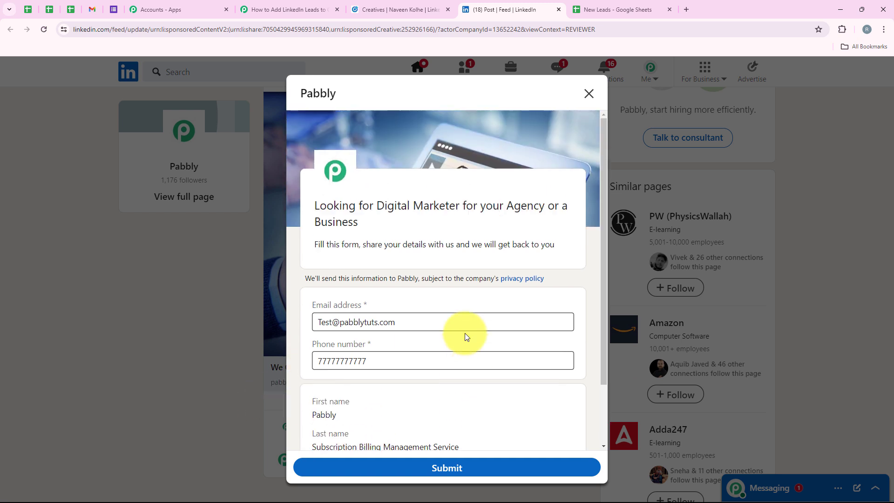
pyautogui.scroll(-2, 465, 334)
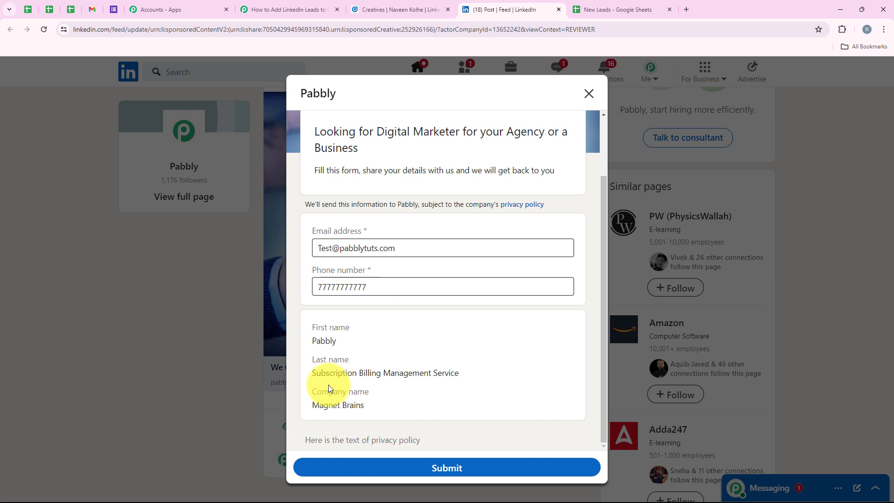
pyautogui.scroll(2, 435, 377)
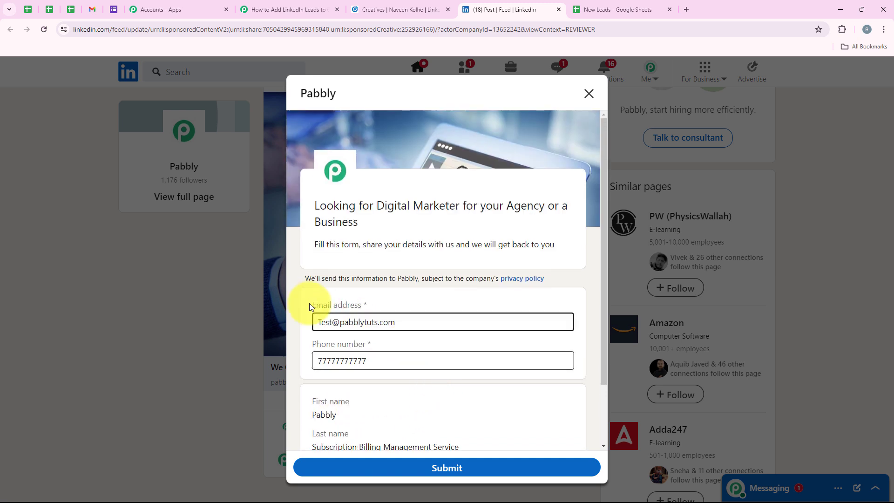
pyautogui.moveTo(309, 303); pyautogui.dragTo(397, 304)
pyautogui.moveTo(303, 340); pyautogui.dragTo(410, 352)
pyautogui.click(433, 302)
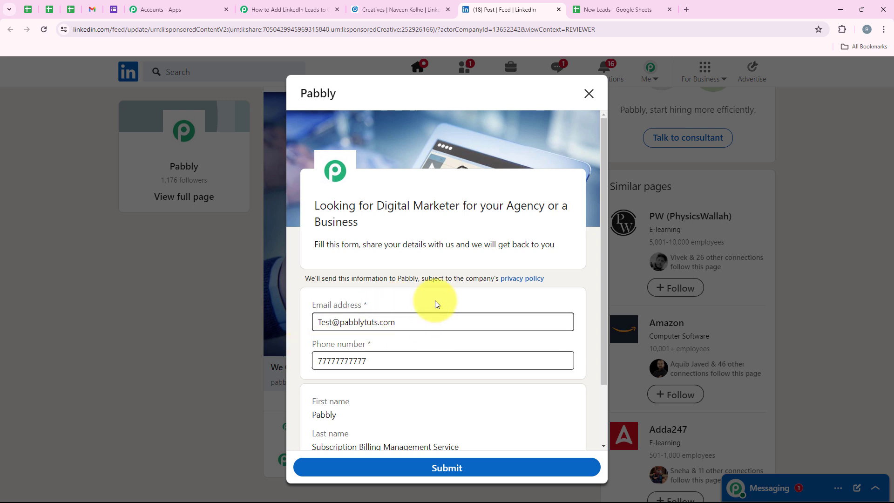
pyautogui.click(491, 468)
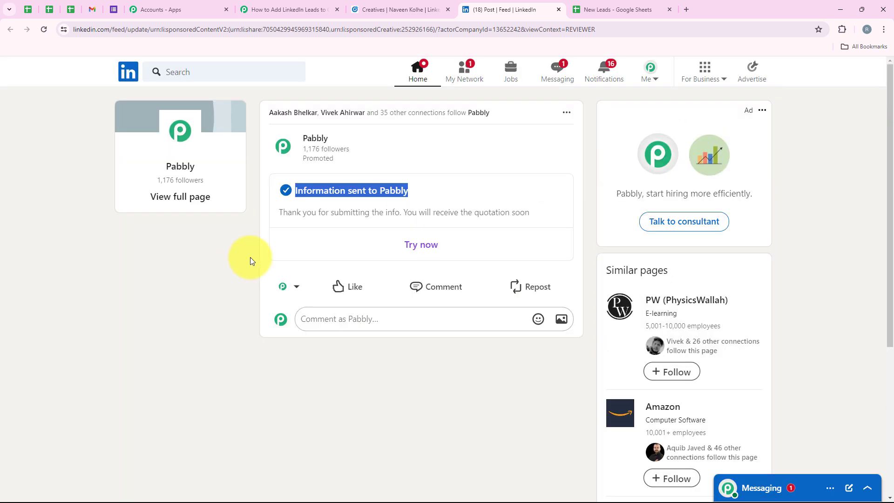
pyautogui.moveTo(295, 187); pyautogui.dragTo(377, 243)
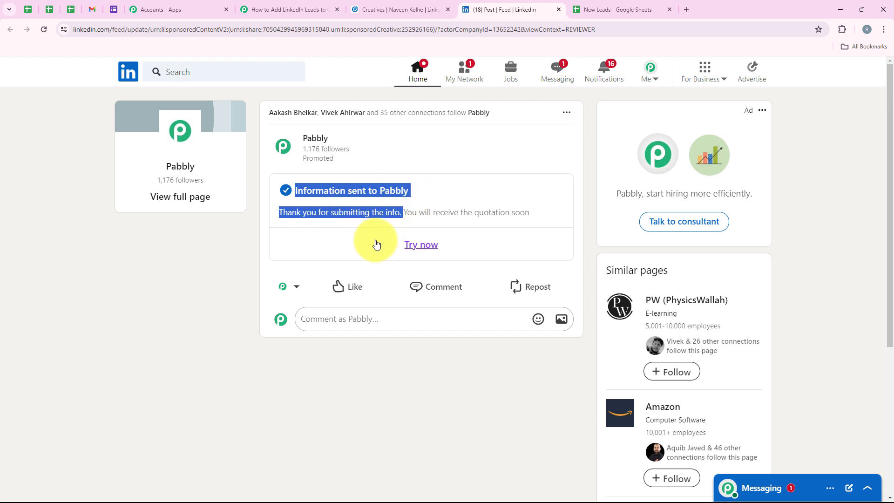
pyautogui.click(214, 278)
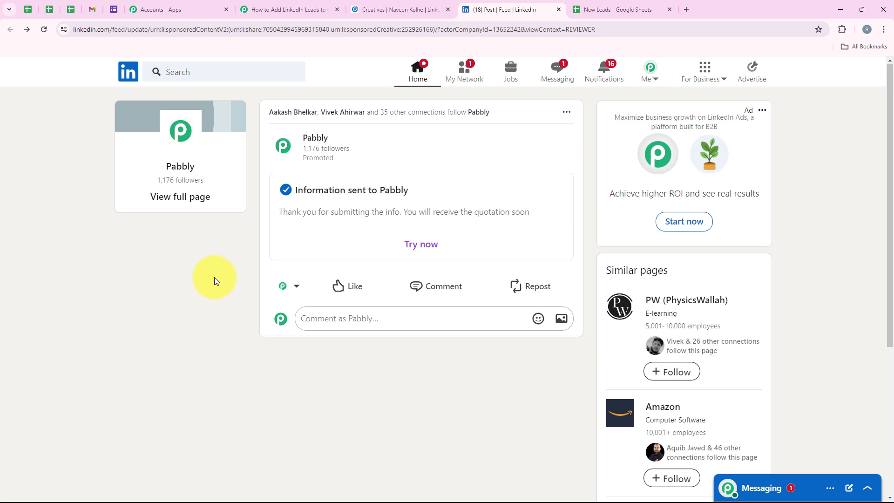
# Step: Check the new lead's name, email, phone and company in row 3 of New Leads, then return to Pabbly
pyautogui.click(614, 7)
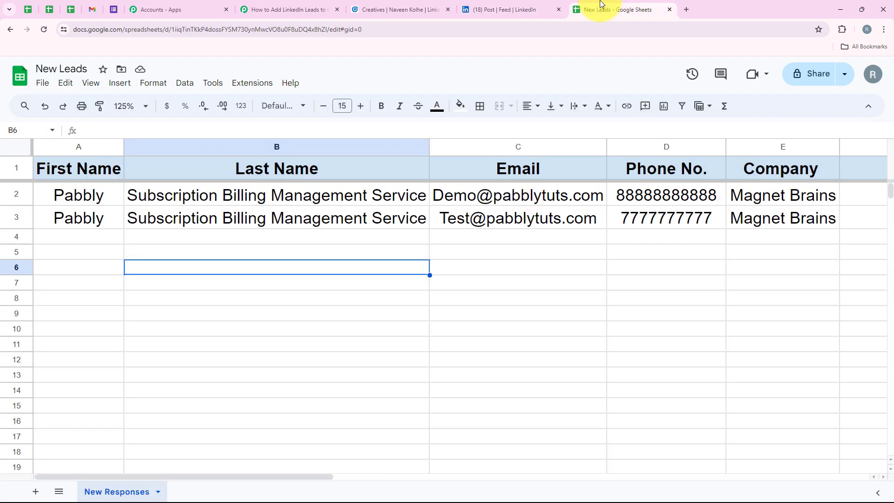
pyautogui.click(14, 218)
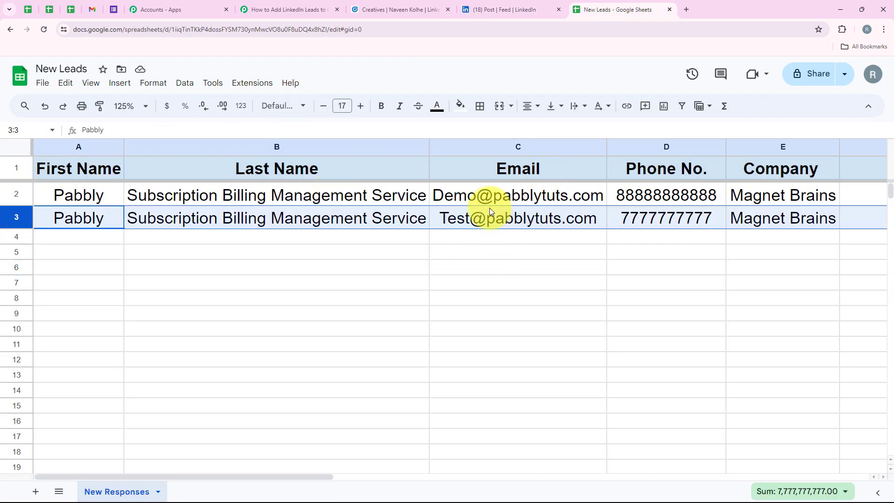
pyautogui.moveTo(559, 222); pyautogui.dragTo(652, 220)
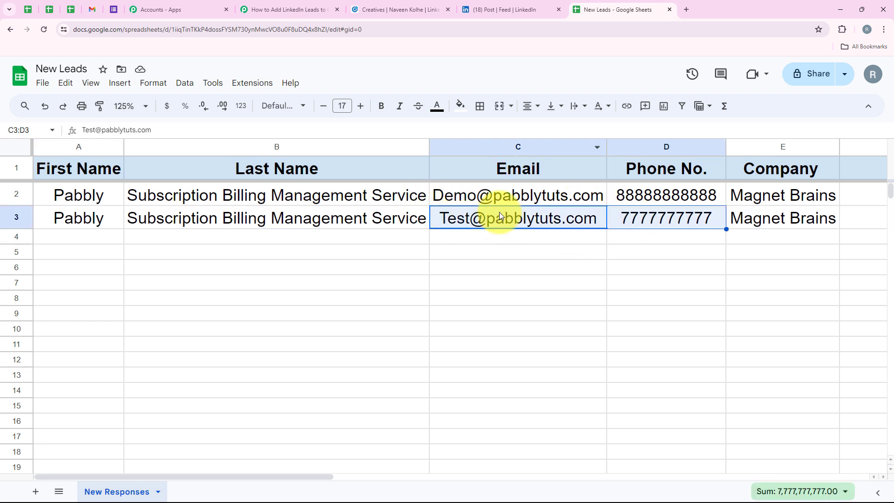
pyautogui.click(635, 219)
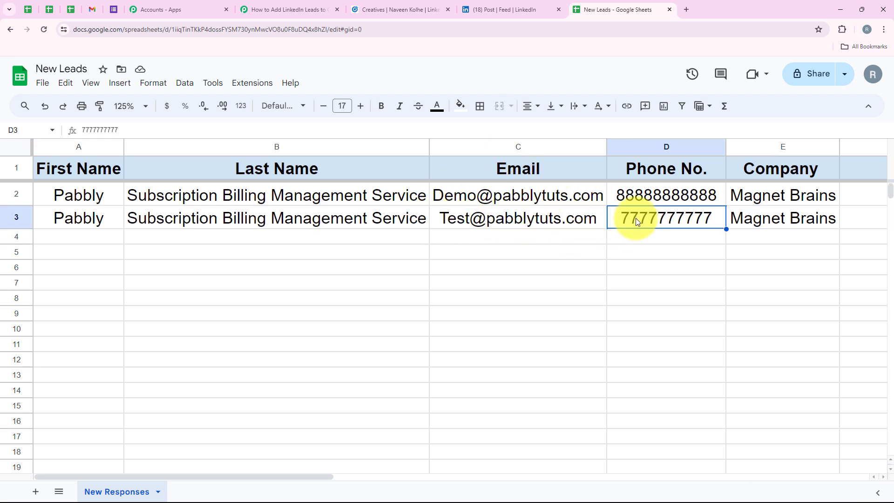
pyautogui.click(642, 235)
pyautogui.moveTo(79, 221); pyautogui.dragTo(226, 223)
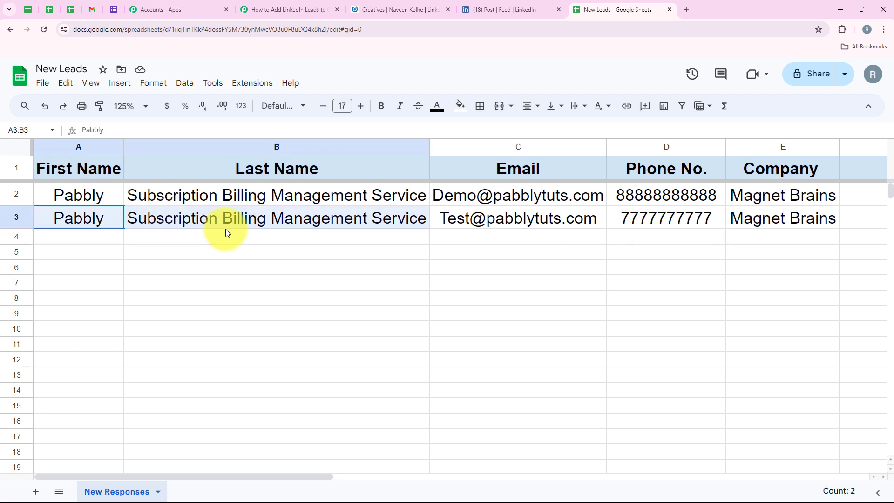
pyautogui.click(772, 217)
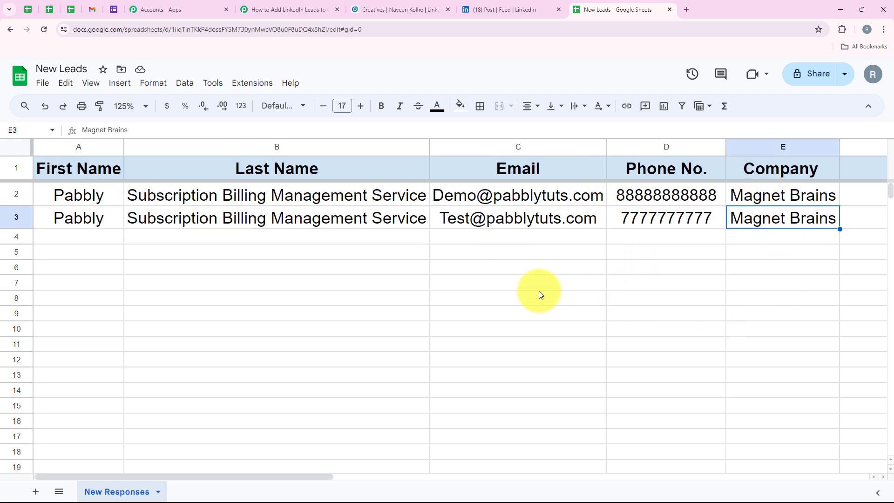
pyautogui.click(506, 237)
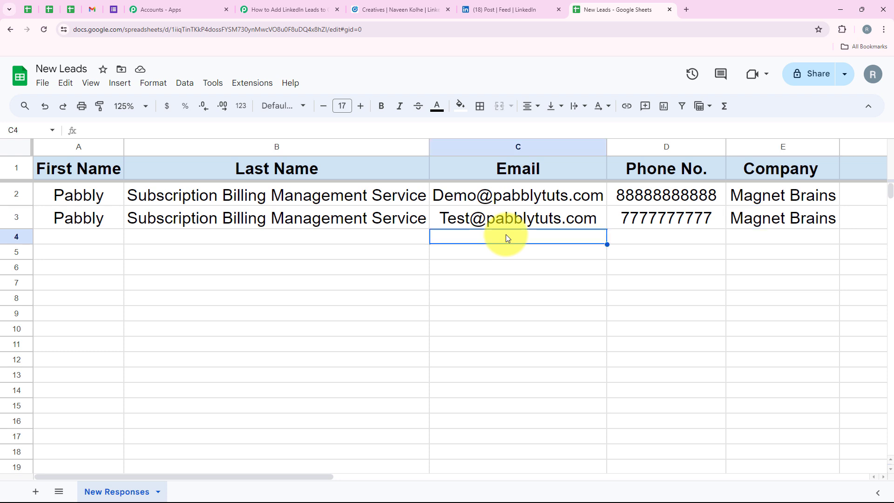
pyautogui.click(289, 9)
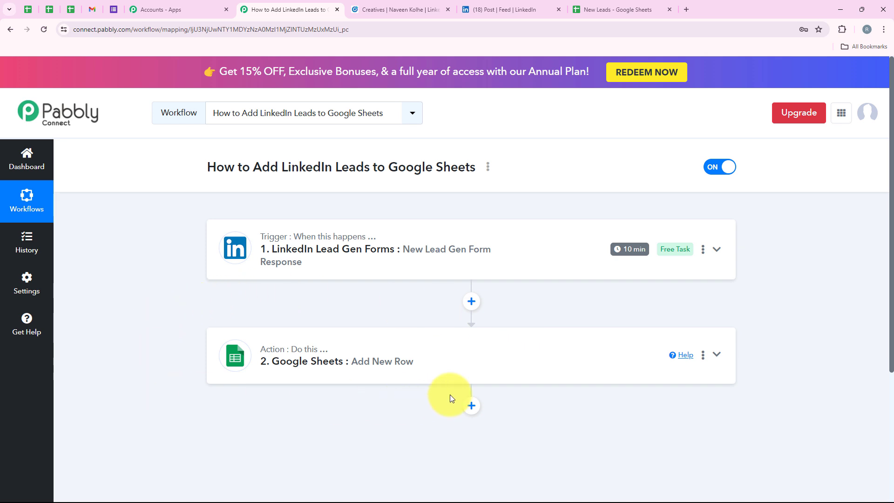
pyautogui.click(610, 9)
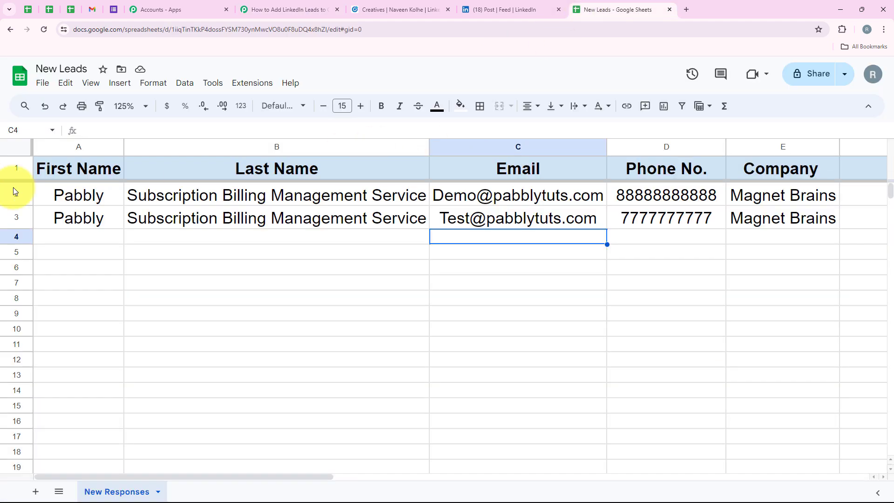
pyautogui.click(15, 194)
pyautogui.click(16, 218)
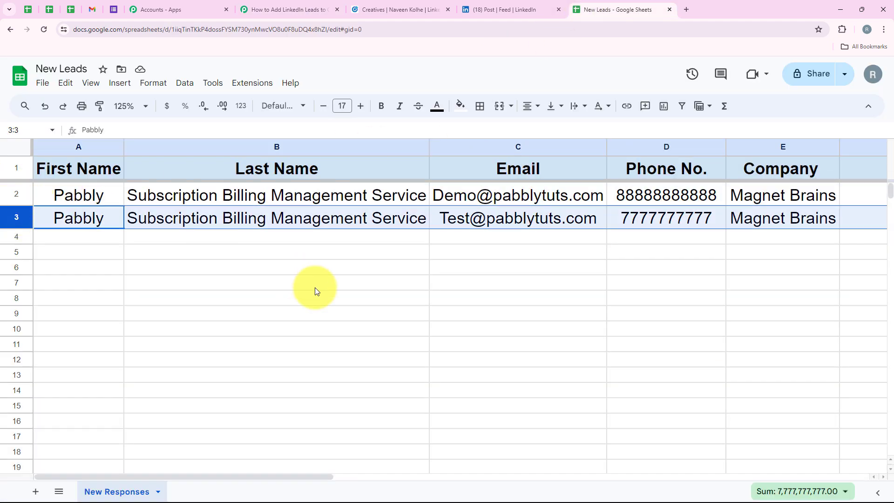
pyautogui.click(273, 246)
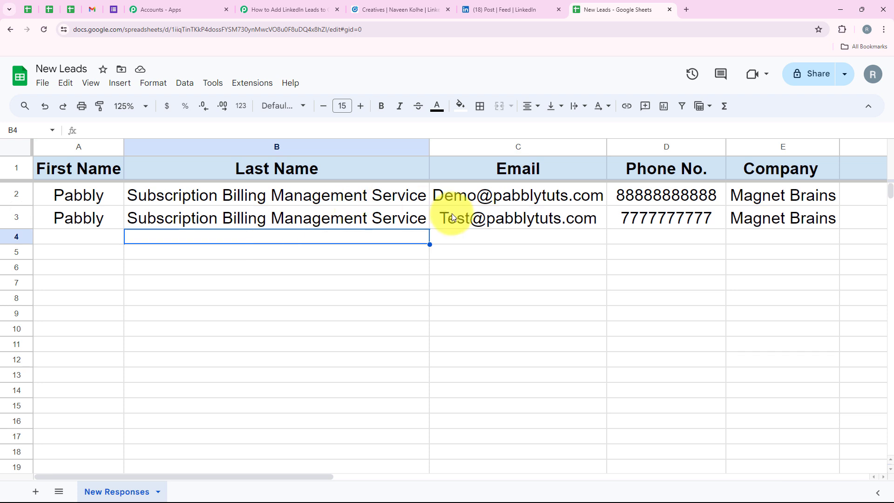
pyautogui.moveTo(521, 196); pyautogui.dragTo(559, 219)
pyautogui.moveTo(661, 196); pyautogui.dragTo(644, 222)
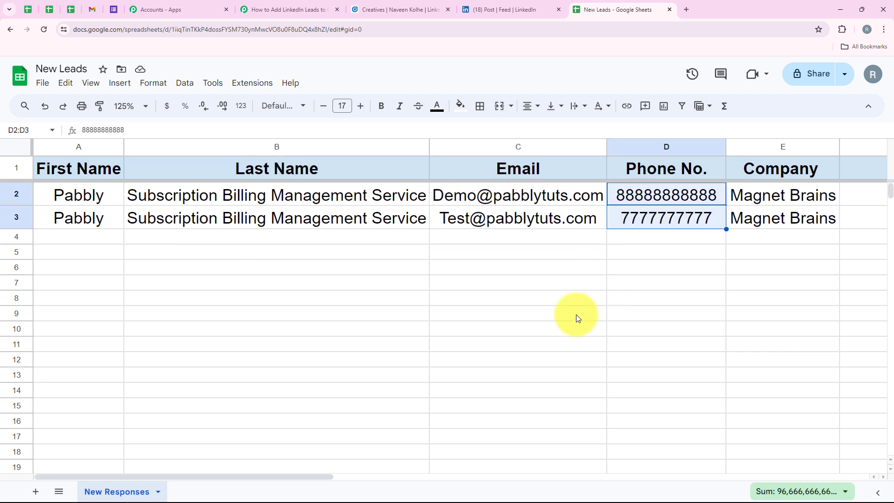
pyautogui.click(286, 9)
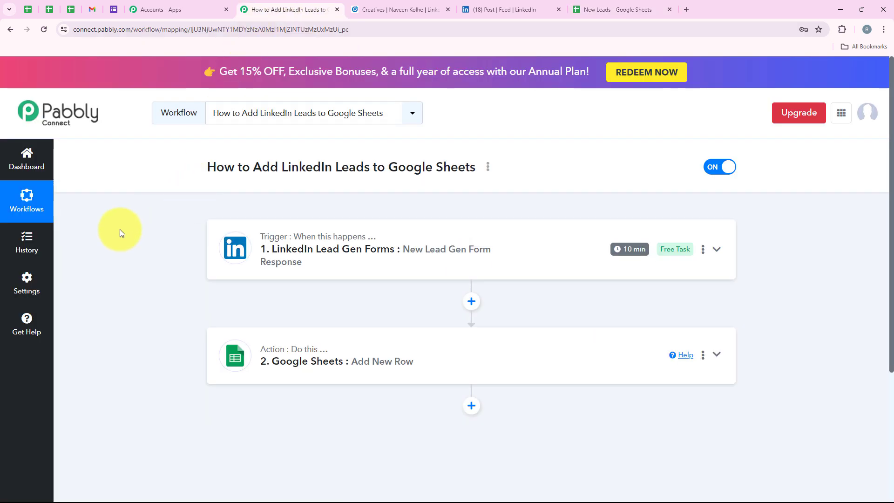